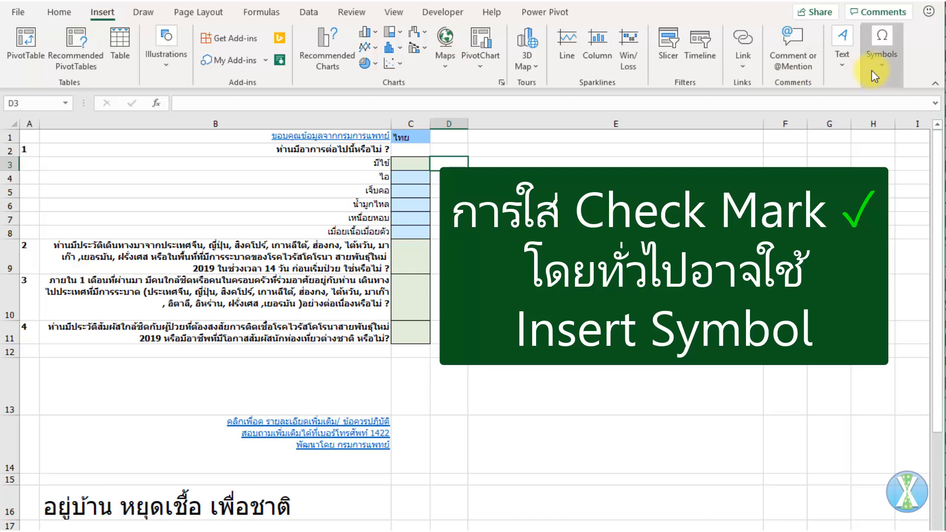
Step: Insert the Wingdings check mark and cross symbols into cell D3
click(913, 111)
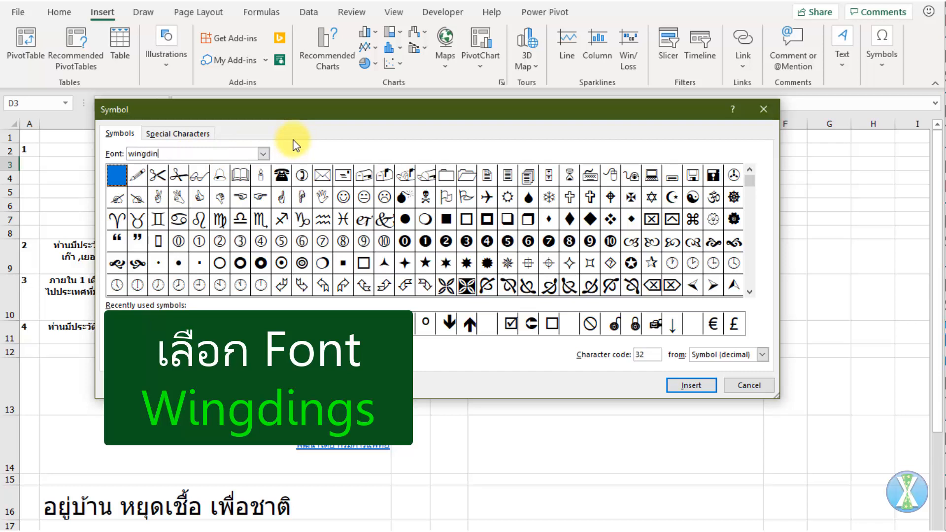
key(Return)
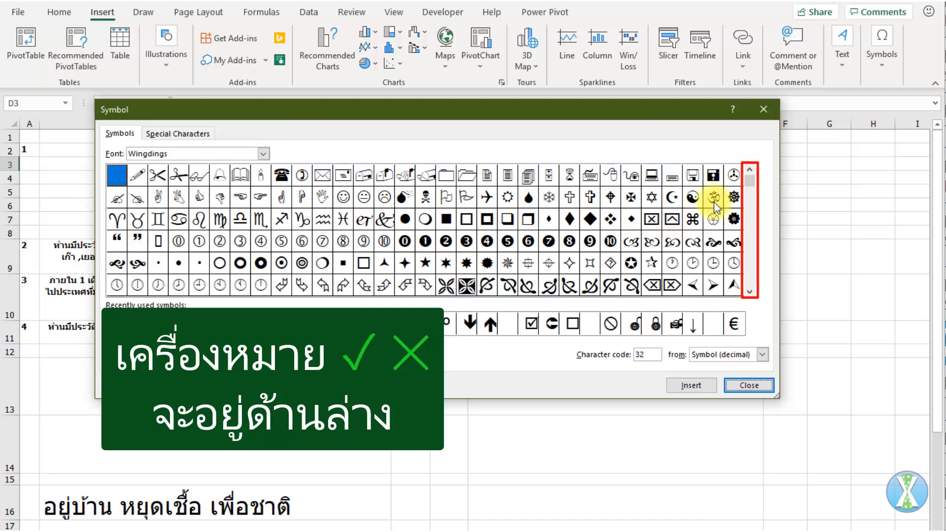
drag(750, 181, 737, 277)
click(178, 286)
click(690, 386)
click(159, 286)
click(676, 387)
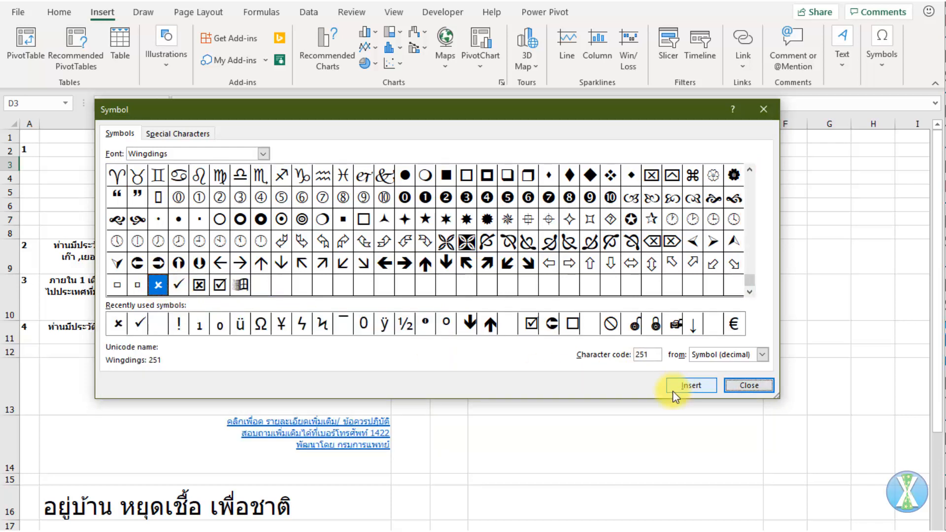
click(745, 385)
click(462, 202)
click(457, 166)
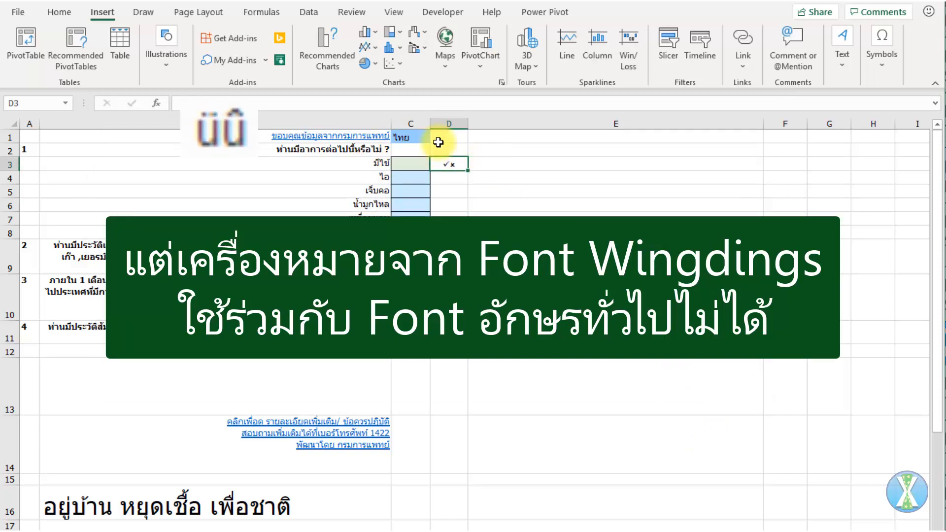
Step: Change the font of cell D3 to Tahoma and clear the cell's contents
click(55, 15)
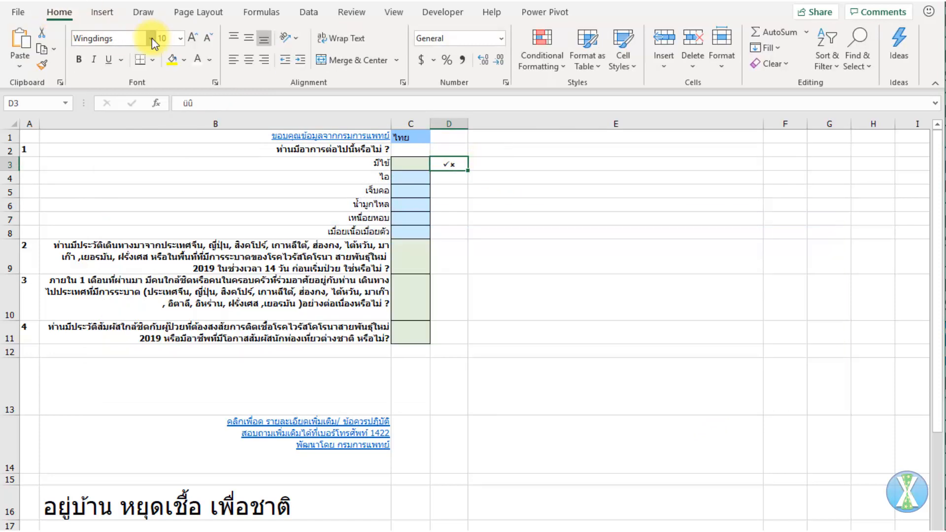
click(149, 38)
text(T)
key(Return)
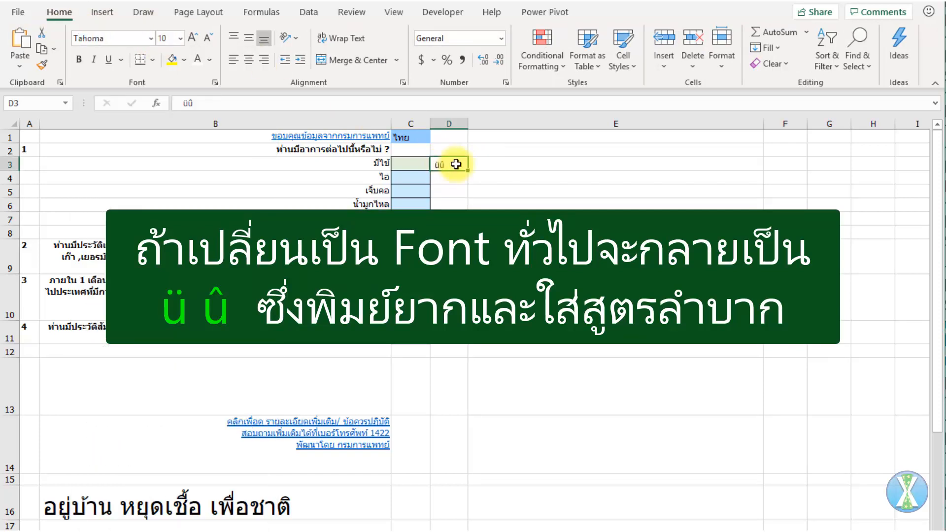
key(Delete)
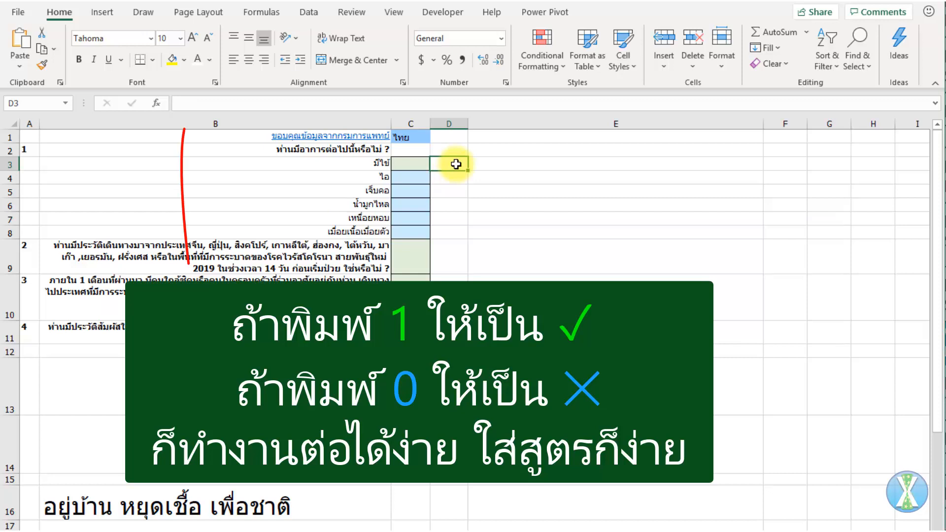
Step: Try entering 1 in C3 and 0 in C4, and clear the answer cells C3:C11
click(423, 164)
text(1)
key(Return)
text(0)
key(Return)
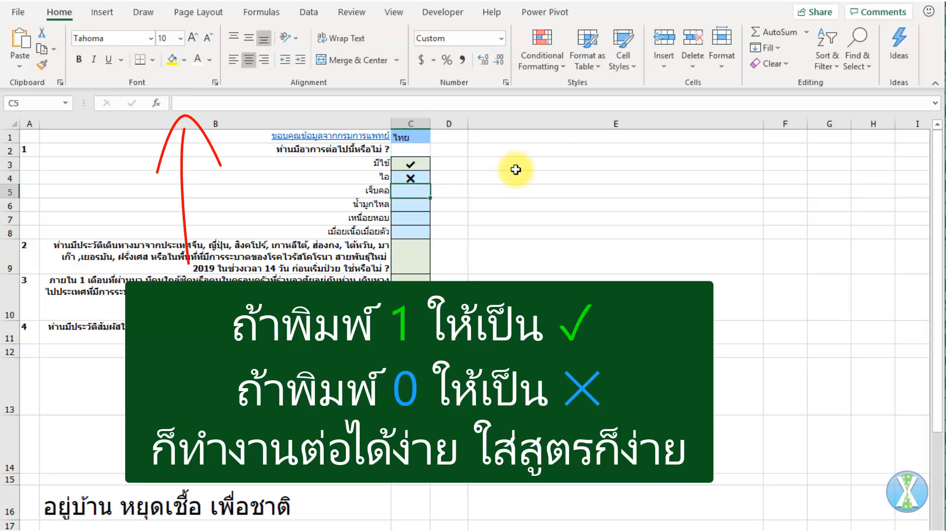
drag(415, 164, 410, 327)
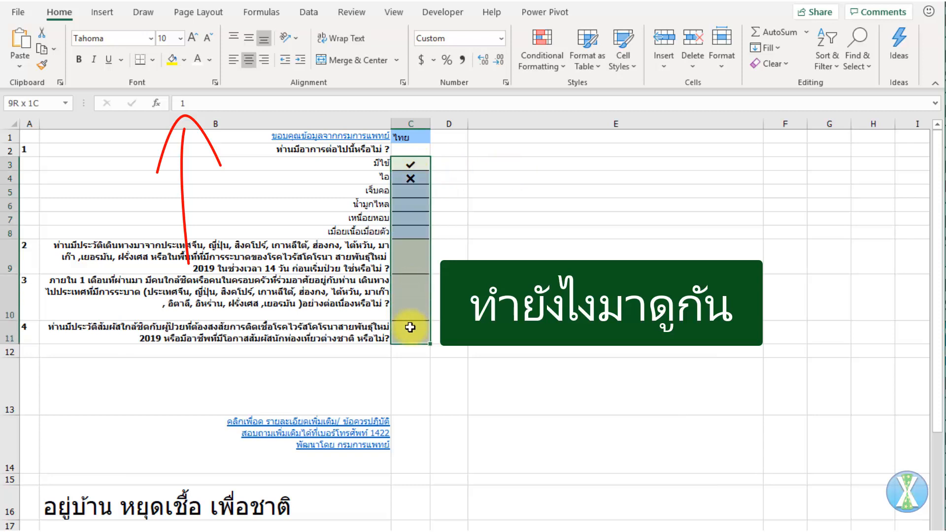
key(Delete)
Step: Enter 10003 in F2 and fill it down as a series to 10006 in F5
click(785, 150)
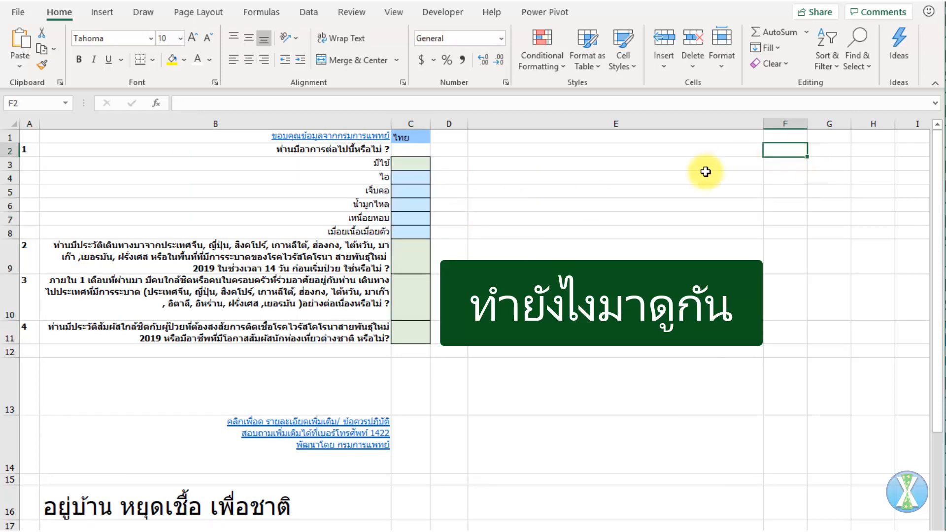
text(100)
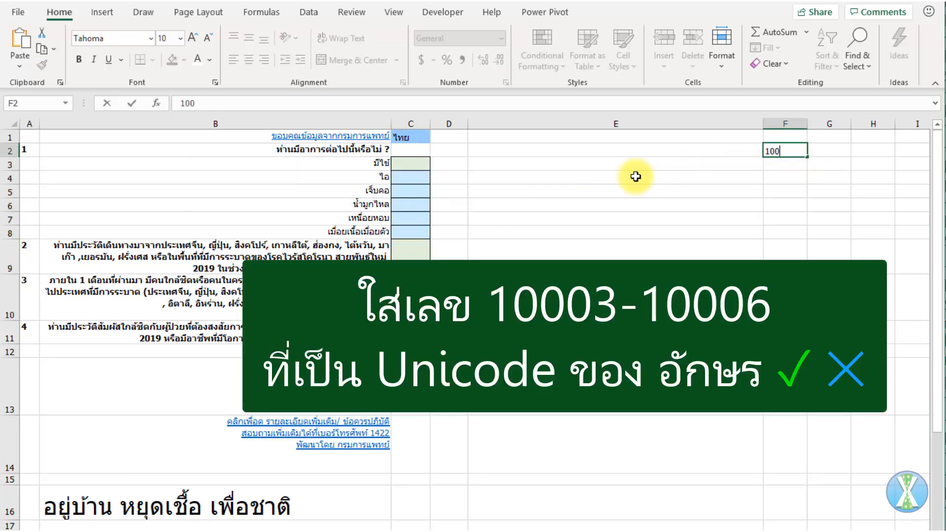
text(03)
key(ctrl+Return)
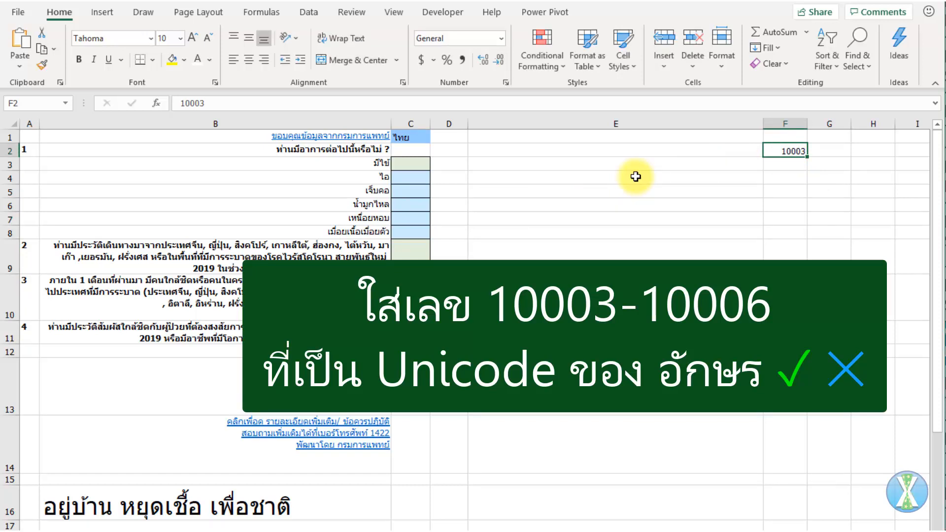
drag(808, 156, 801, 200)
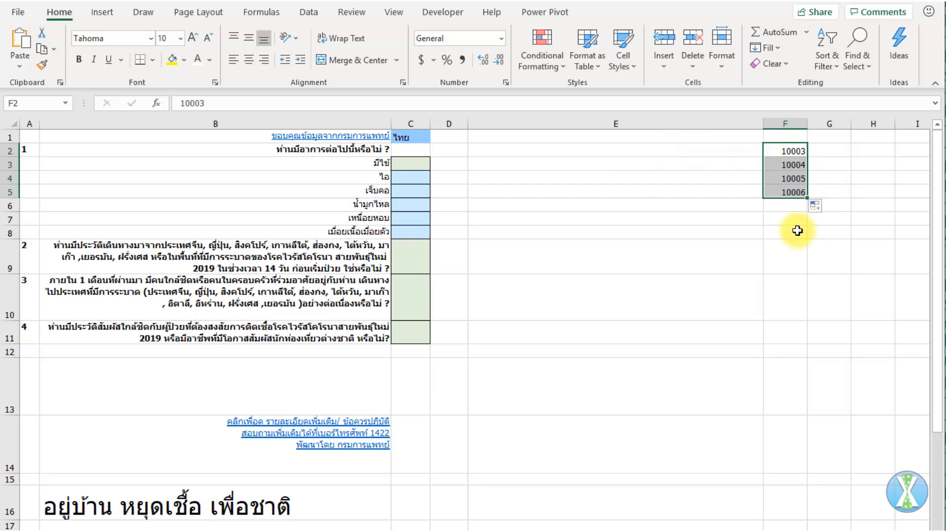
Step: Enter =UNICHAR(F2) in G2 and fill the formula down to G5
click(821, 150)
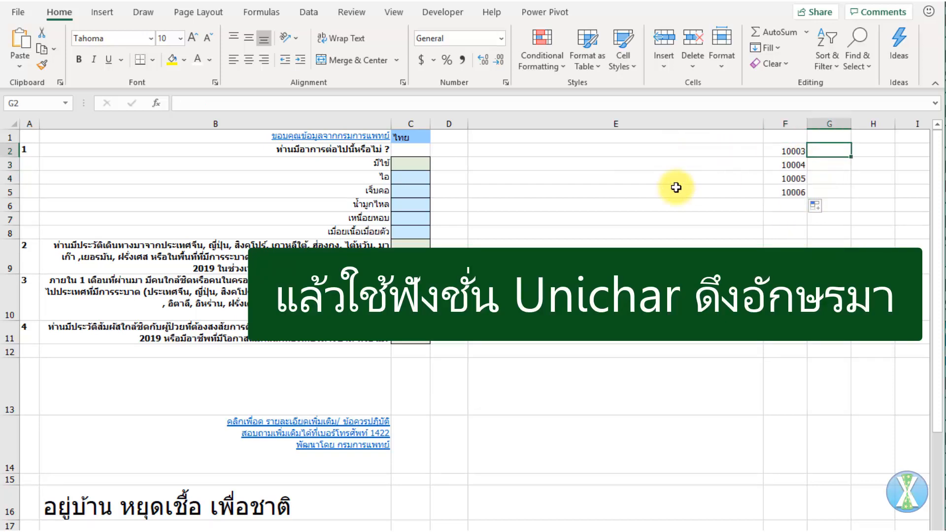
text(=uni)
key(Tab)
key(Left)
text())
key(ctrl+Return)
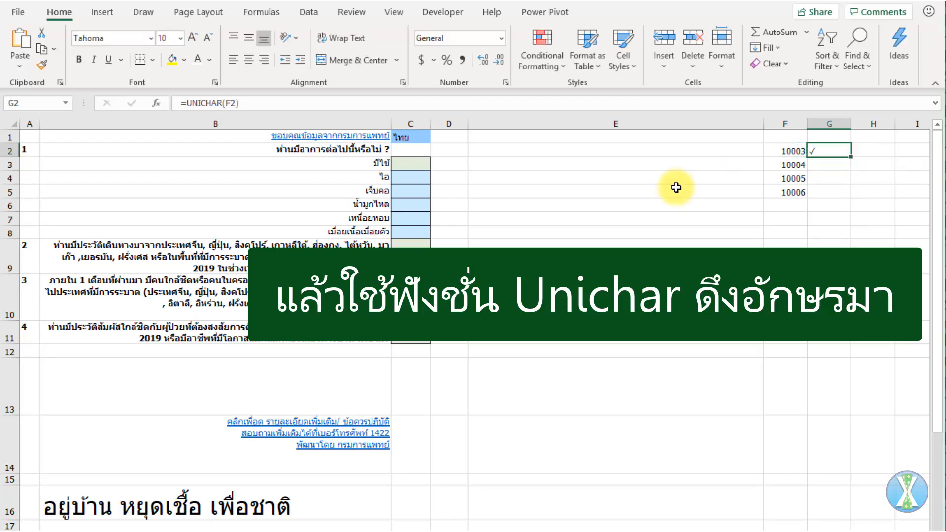
drag(851, 157, 850, 203)
Step: Build the format code in H2 with =G2&";;"&G4 and fill it down to H3
click(867, 151)
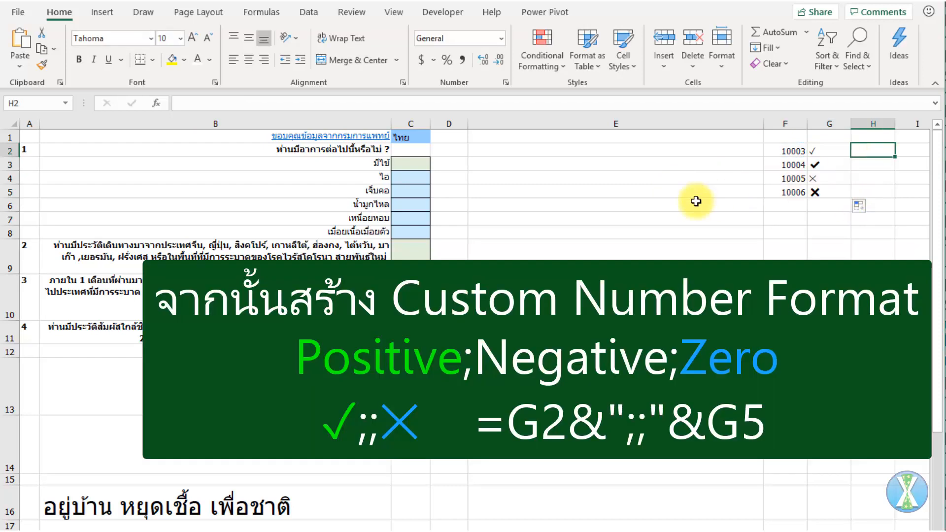
text(=)
key(Left)
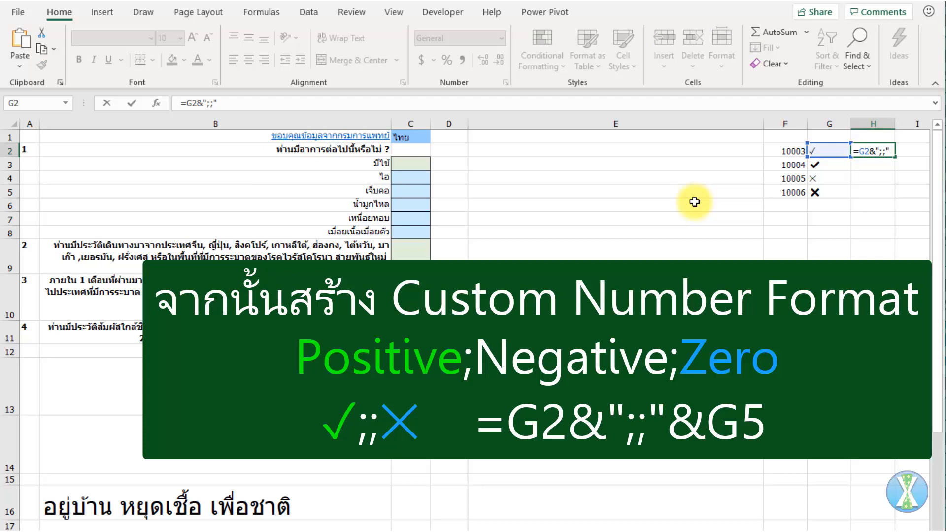
click(816, 180)
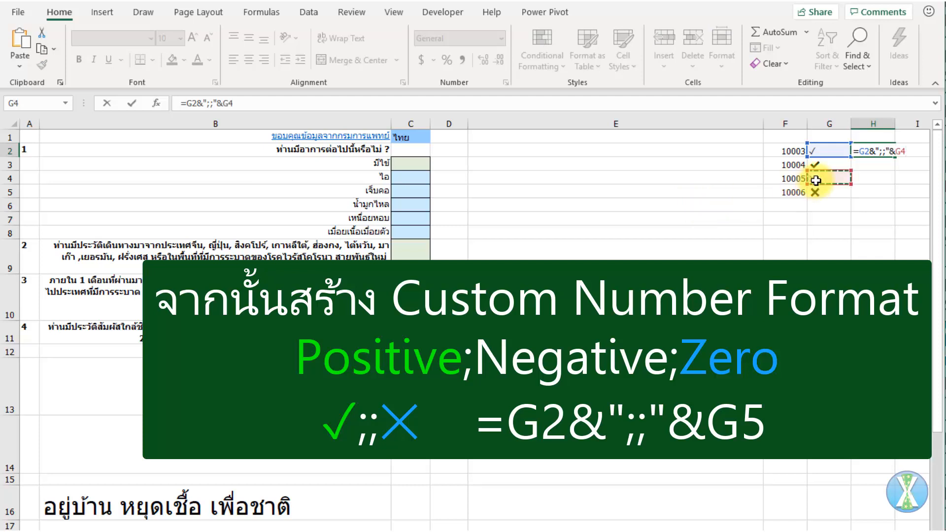
key(ctrl+Return)
drag(895, 157, 877, 178)
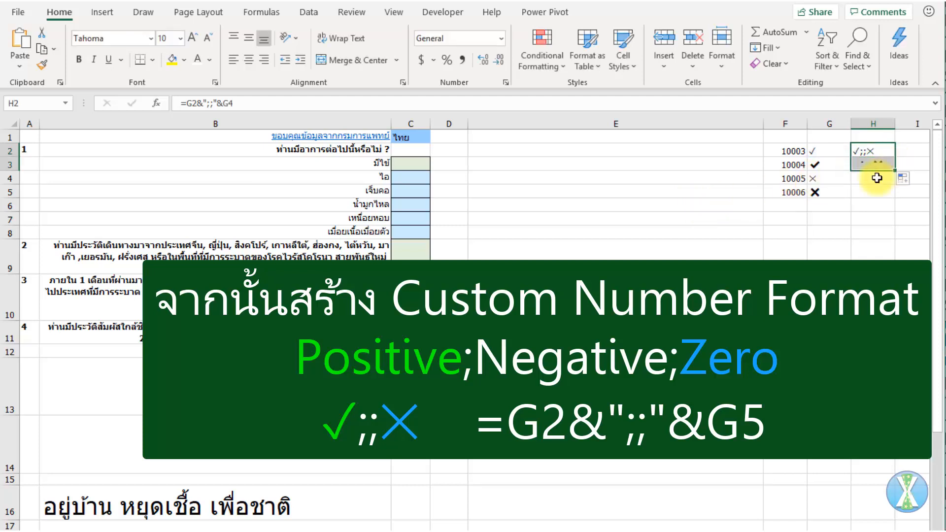
Step: Evaluate the formula in H2 while editing, copy the resulting text ✓;;✕, and leave the cell without saving the edit
click(872, 151)
key(F2)
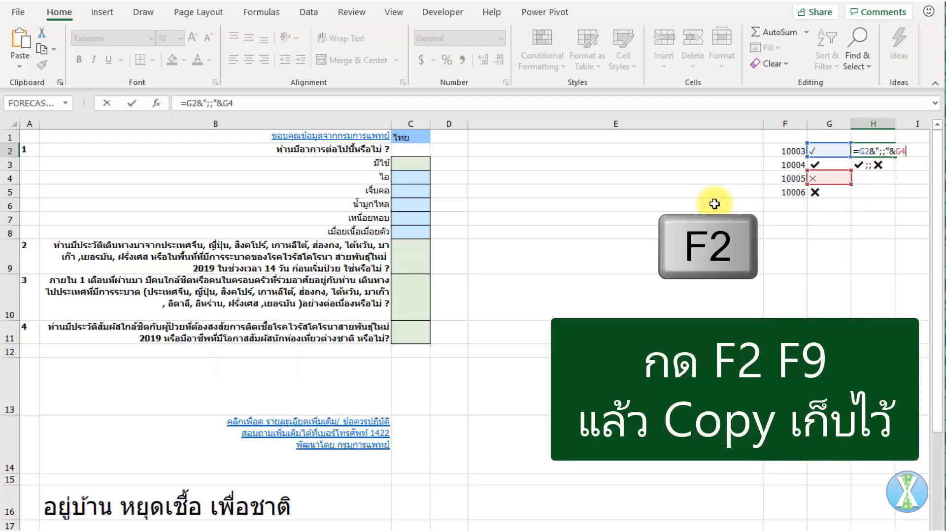
key(F9)
key(ctrl+c)
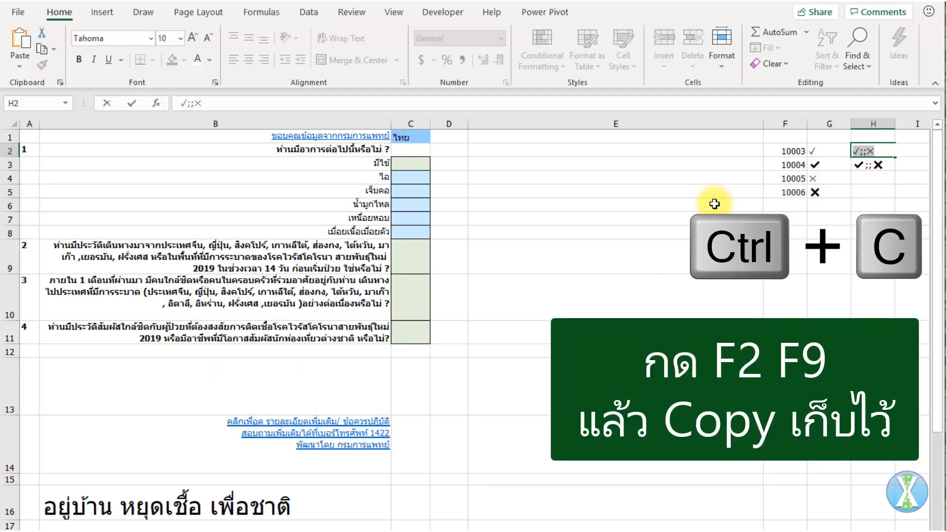
key(Escape)
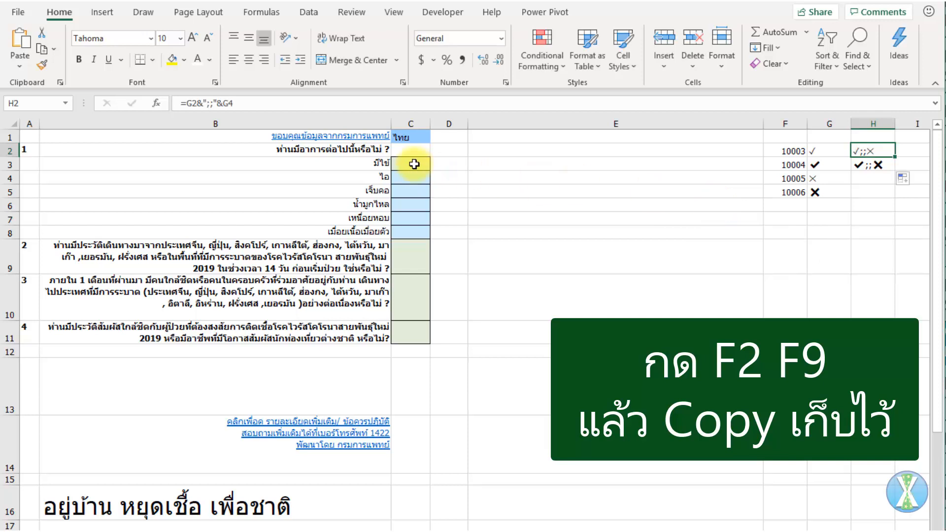
Step: Apply the copied code ✓;;✕ as a custom number format to the answer cells C3:C11
drag(419, 165, 400, 337)
key(ctrl+1)
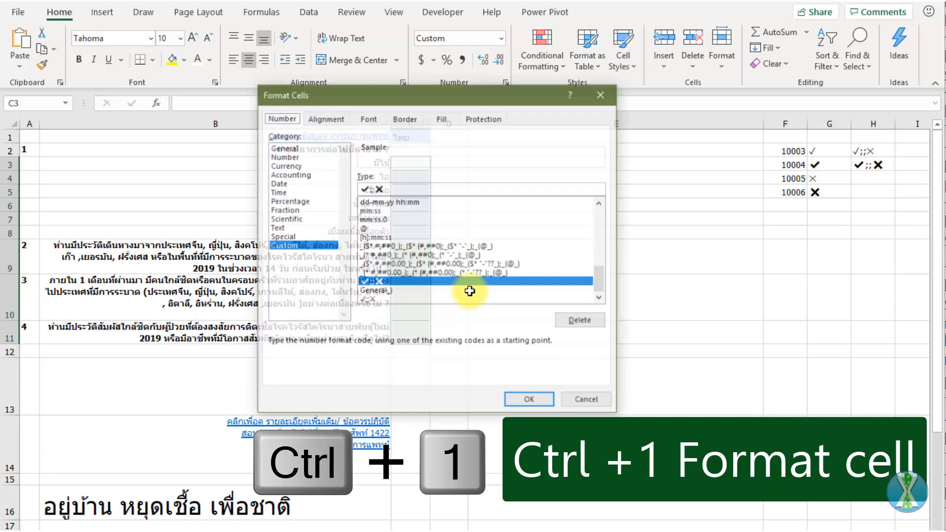
drag(397, 190, 338, 186)
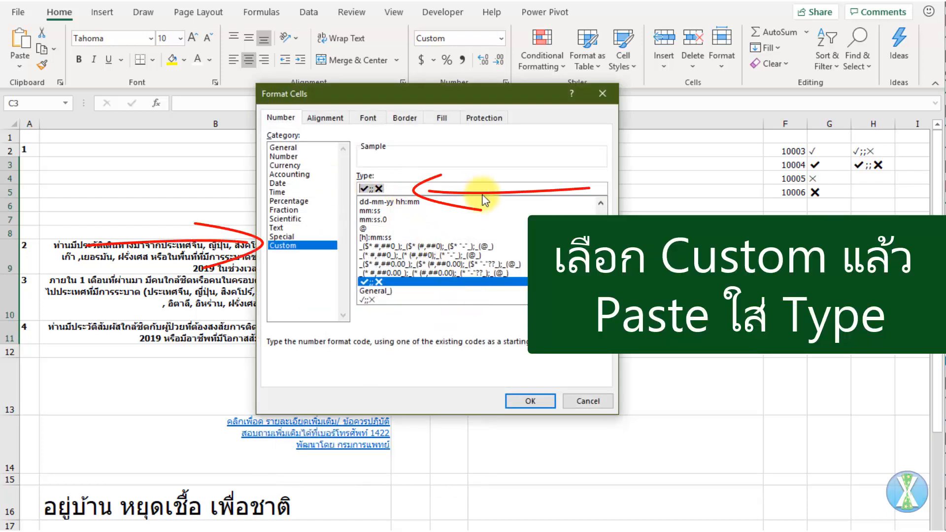
key(ctrl+v)
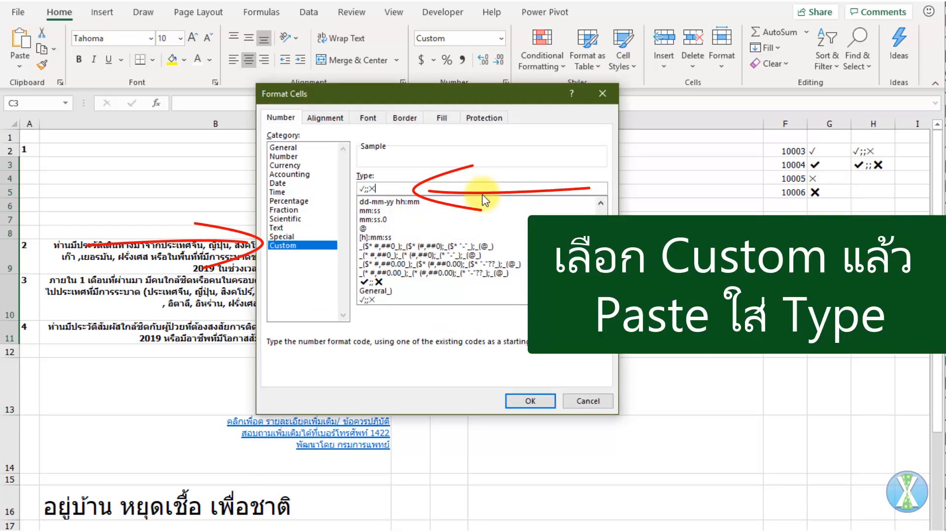
click(523, 402)
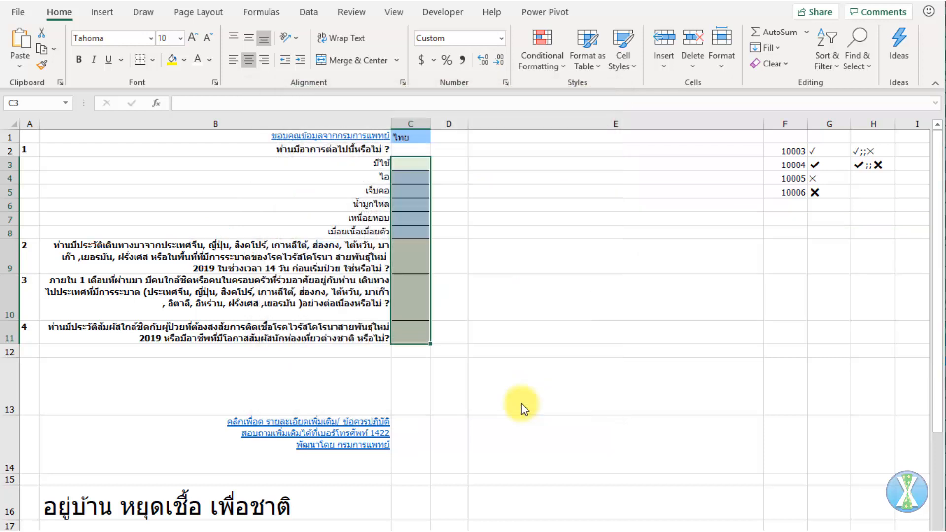
Step: Fill all of C3:C11 with 0 at once, and refill the same range with 1
click(412, 164)
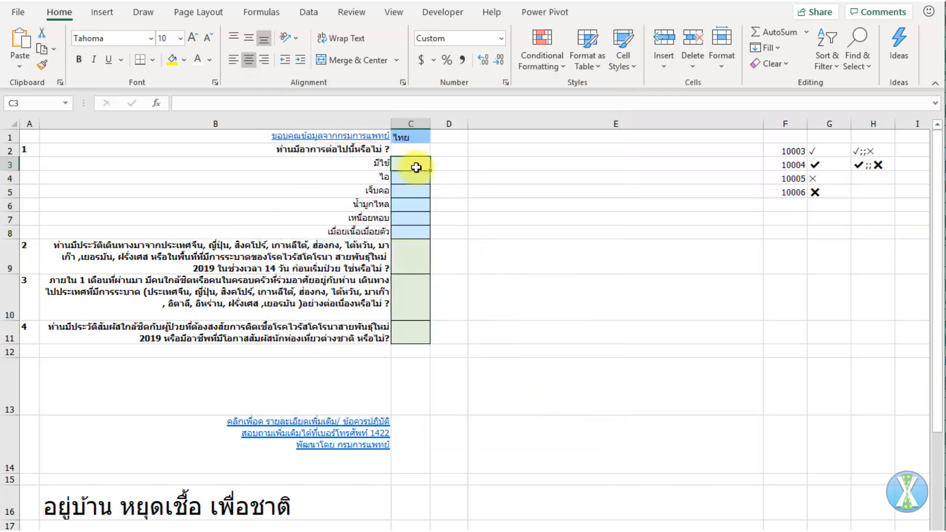
drag(412, 164, 405, 327)
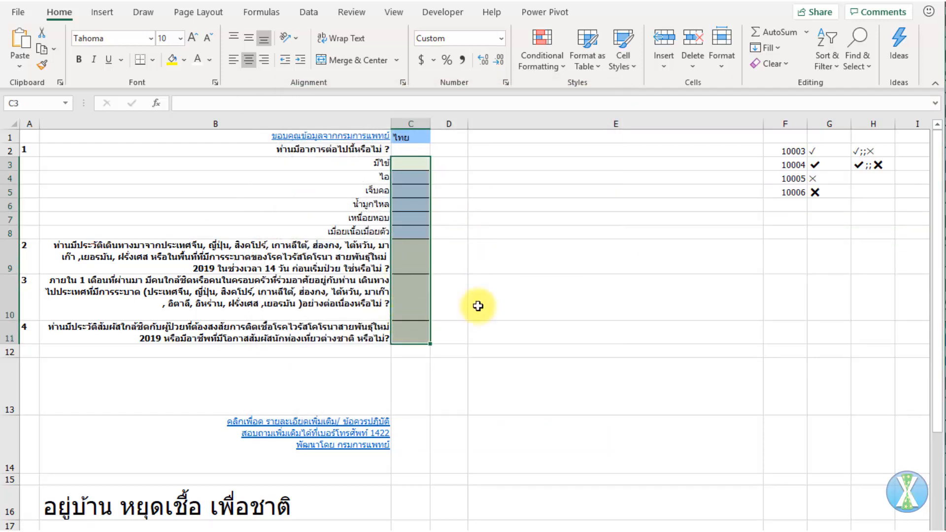
text(0)
key(ctrl+Return)
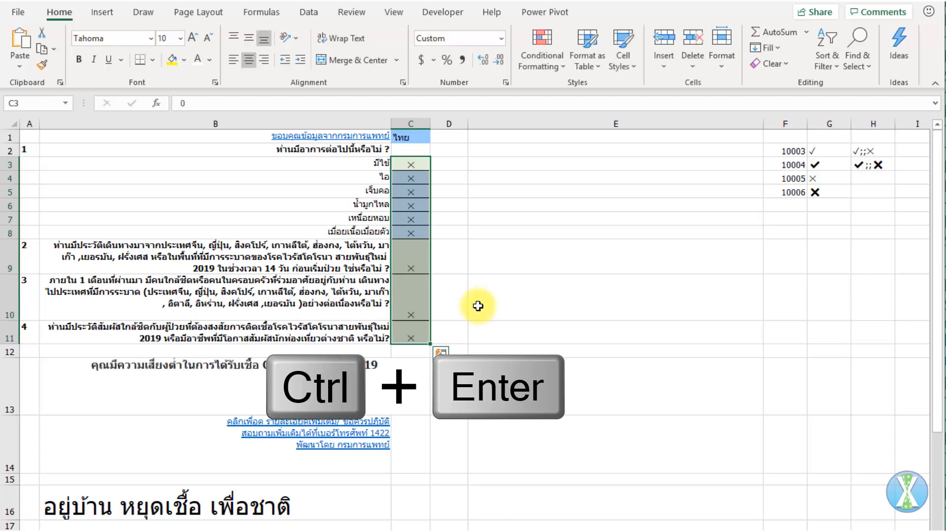
text(1)
key(ctrl+Return)
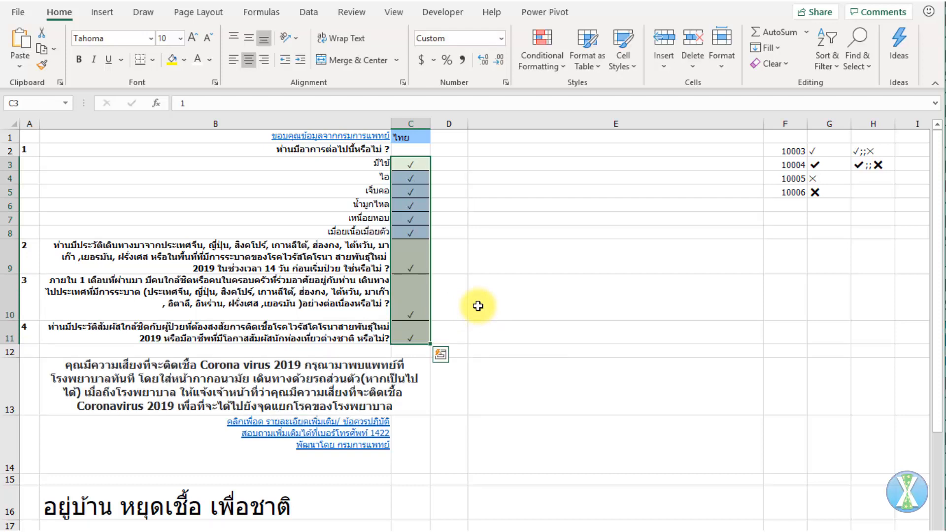
Step: Fill the symptom answers in C4:C8 with 0
drag(409, 177, 409, 231)
text(0)
key(ctrl+Return)
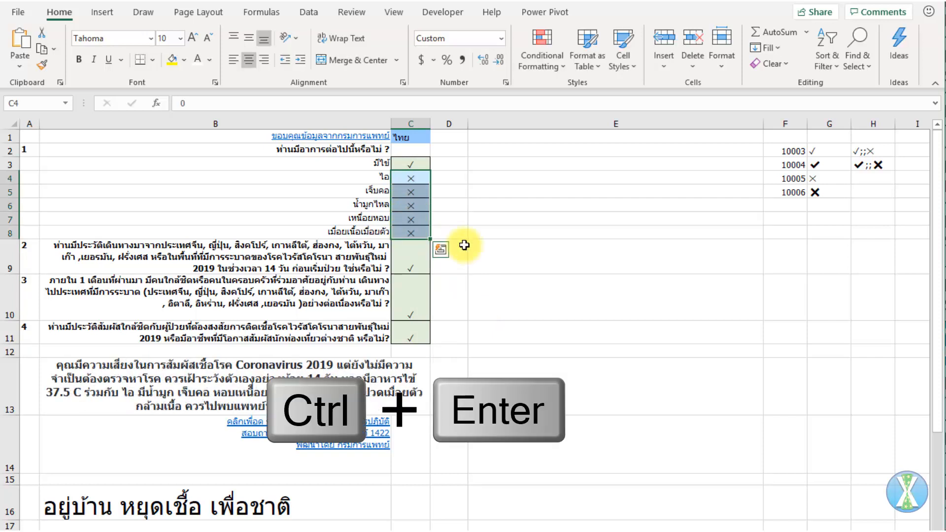
Step: Enter 0 in C10 and C11 for the answers to questions 3 and 4
click(427, 231)
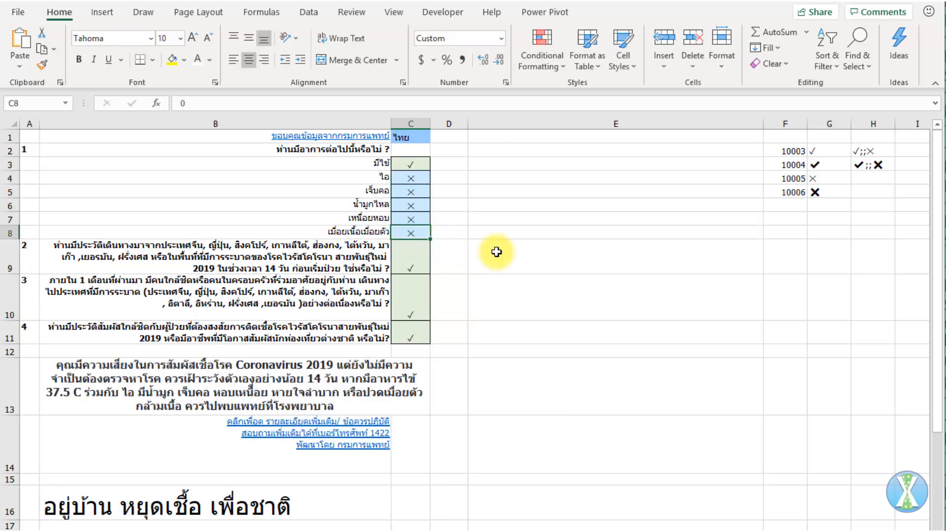
key(Down)
key(Down)
text(0)
key(Return)
text(0)
key(Return)
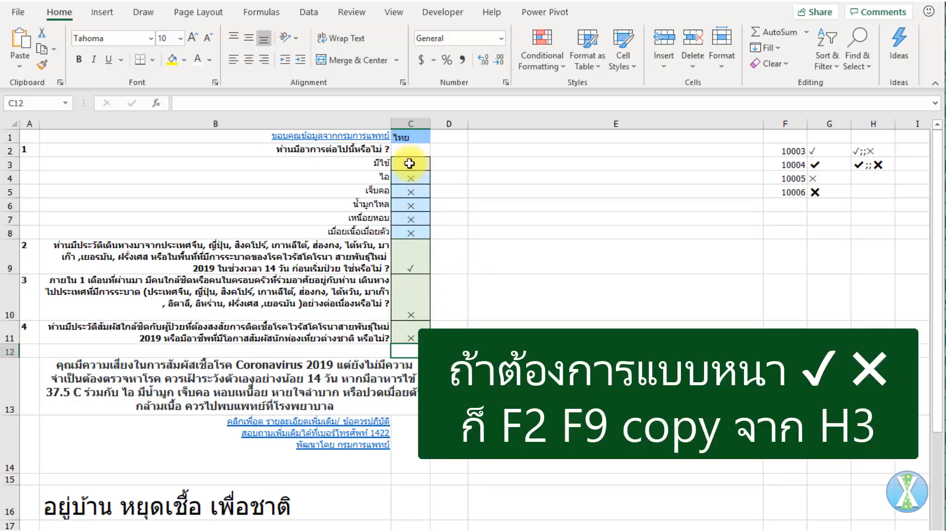
Step: Evaluate the formula in H3 while editing, copy the resulting bold format code ✔;;✖, and discard the edit
click(858, 165)
key(F2)
key(F9)
key(ctrl+c)
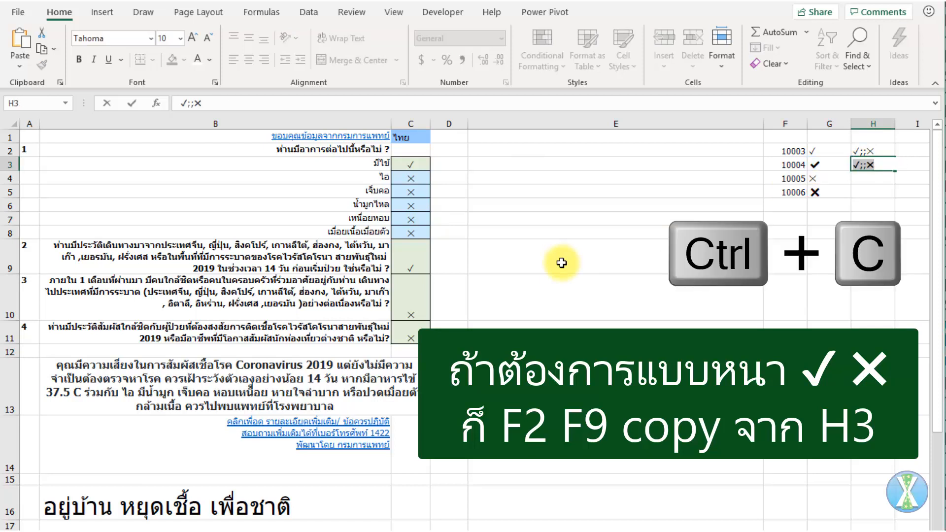
key(Escape)
Step: Apply the copied bold custom number format ✔;;✖ to the answer cells C3:C11
drag(411, 165, 408, 327)
key(ctrl+1)
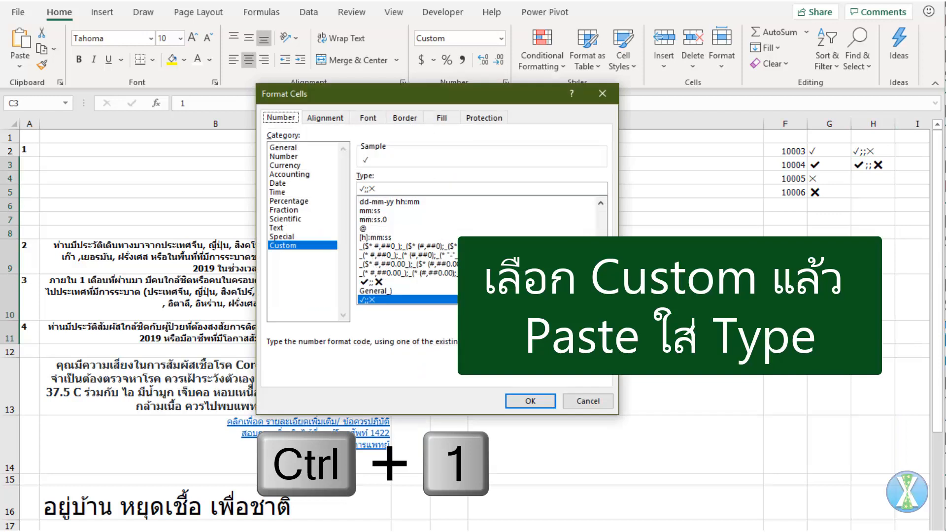
drag(395, 188, 363, 185)
key(ctrl+v)
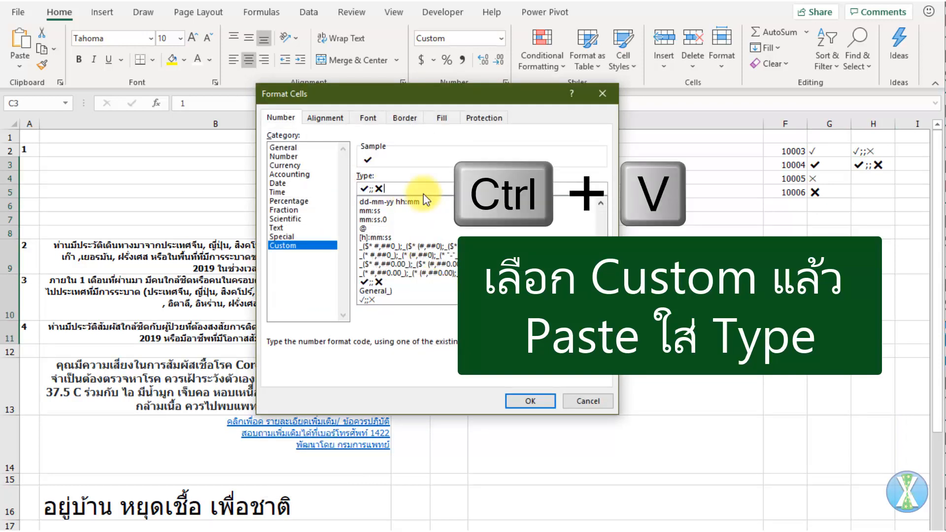
click(522, 400)
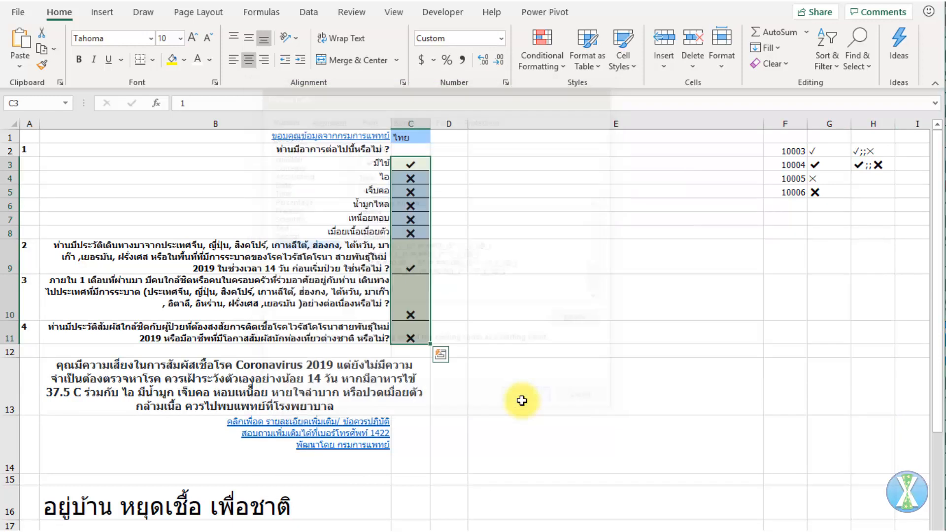
click(557, 301)
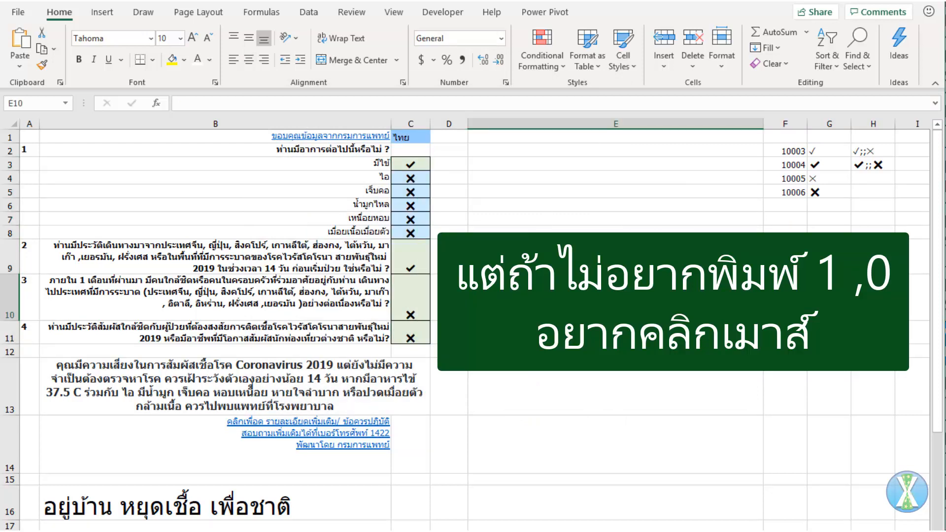
Step: Make sure the Developer tab is enabled among the main tabs in the ribbon customization options
click(450, 164)
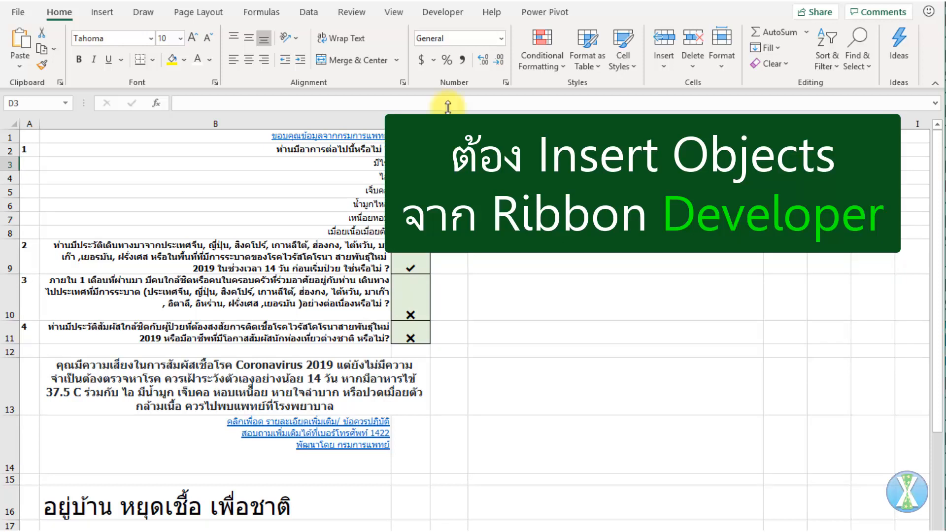
click(446, 13)
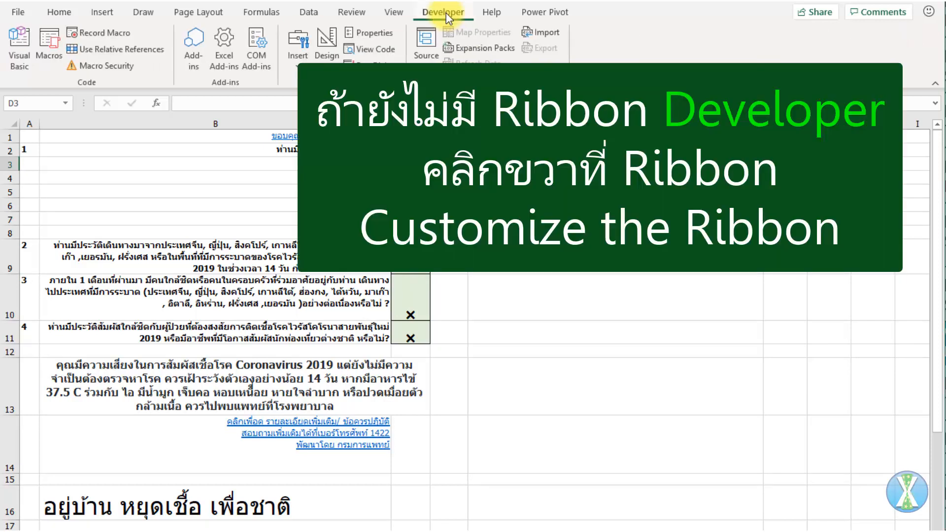
right_click(445, 13)
click(471, 26)
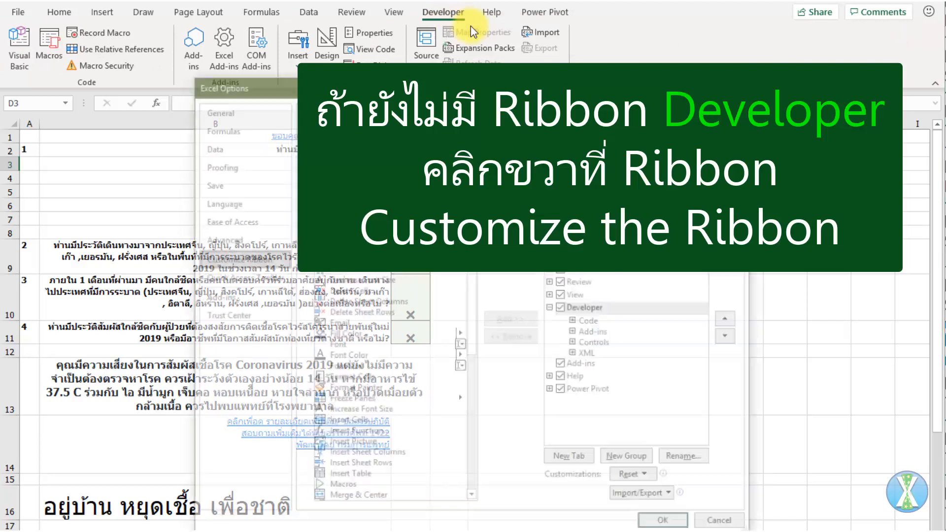
click(564, 310)
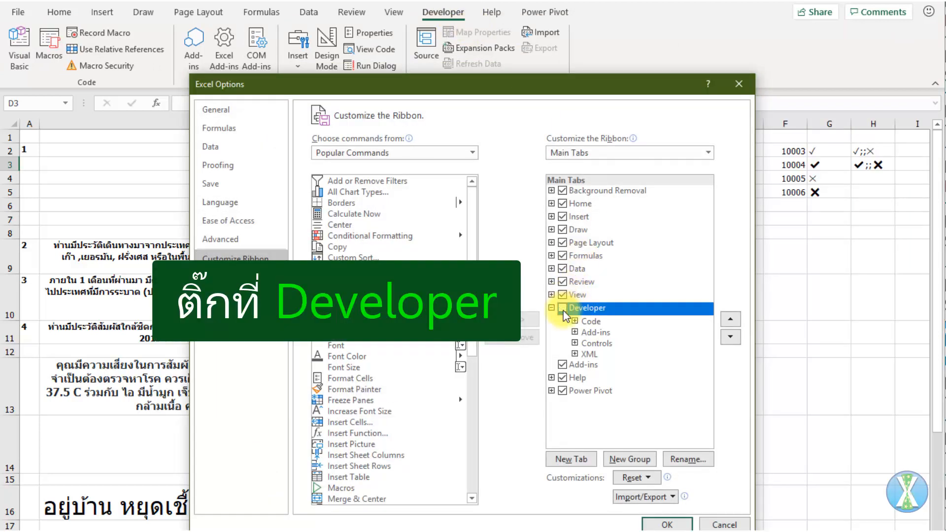
click(663, 523)
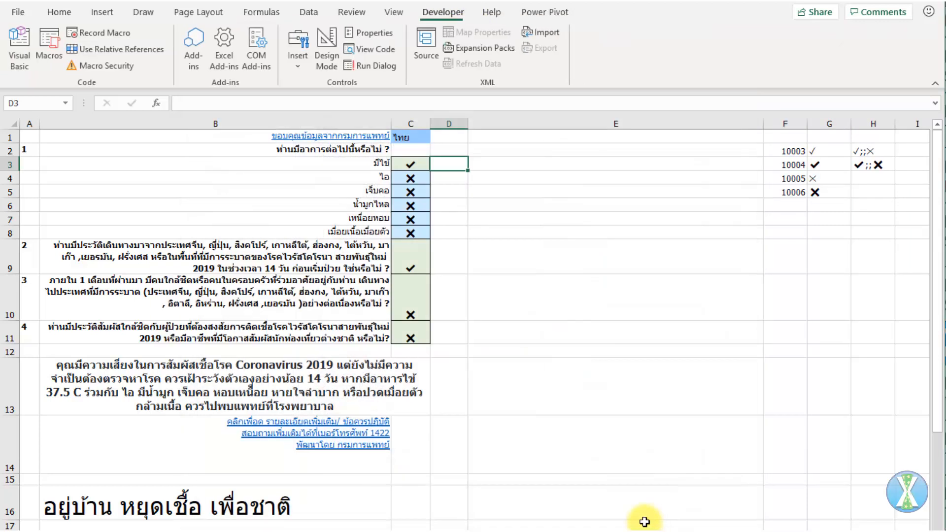
Step: Draw an ActiveX check box about 86 wide and 22 high in column E beside D3
click(304, 73)
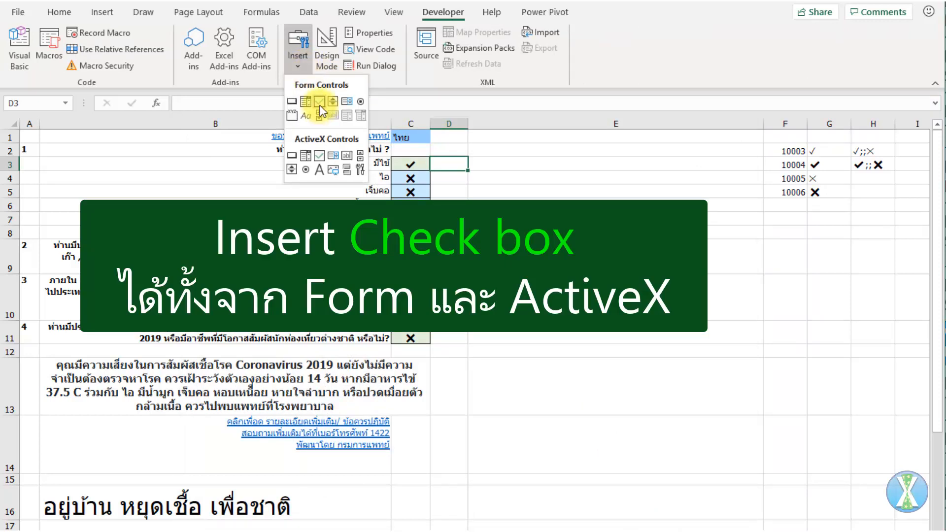
click(319, 157)
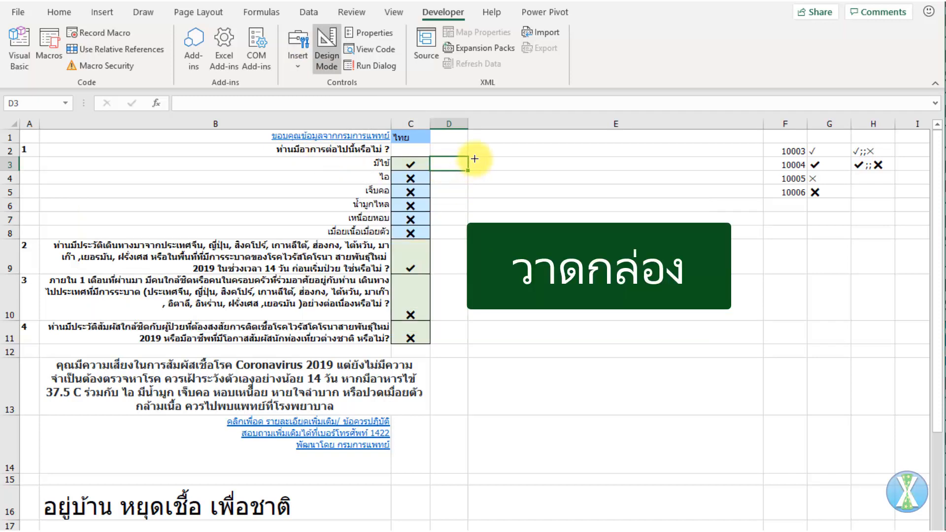
mouse_move(476, 155)
mouse_down()
mouse_move(523, 175)
mouse_move(554, 165)
mouse_up()
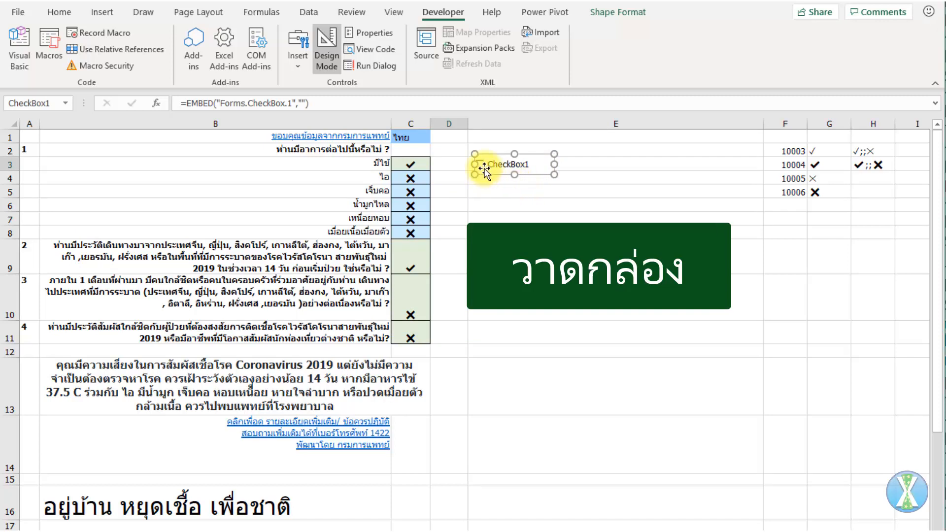
Step: Set the LinkedCell property of the new check box to D3
right_click(504, 163)
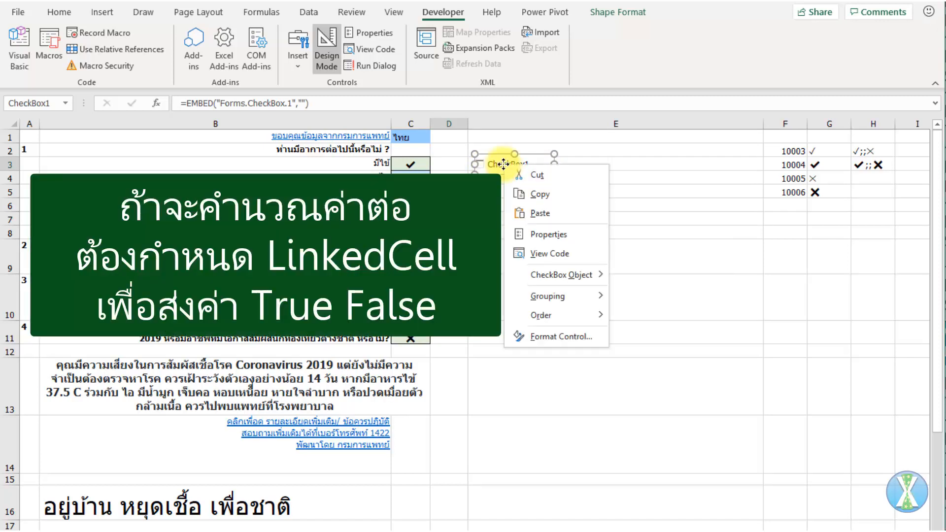
click(535, 233)
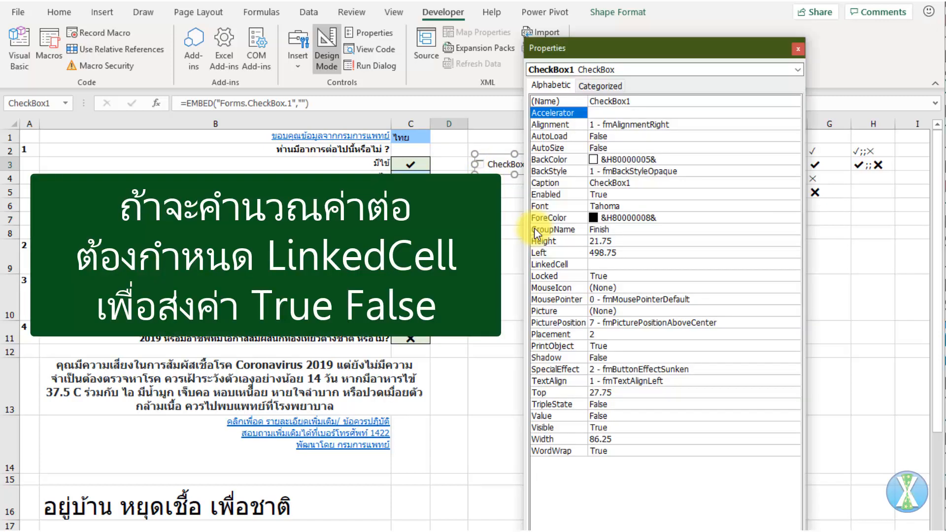
click(604, 264)
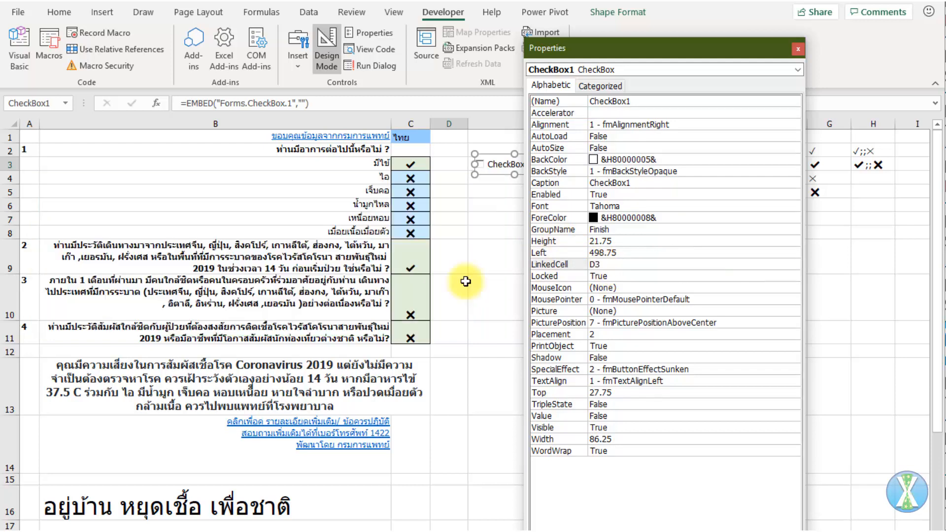
click(459, 166)
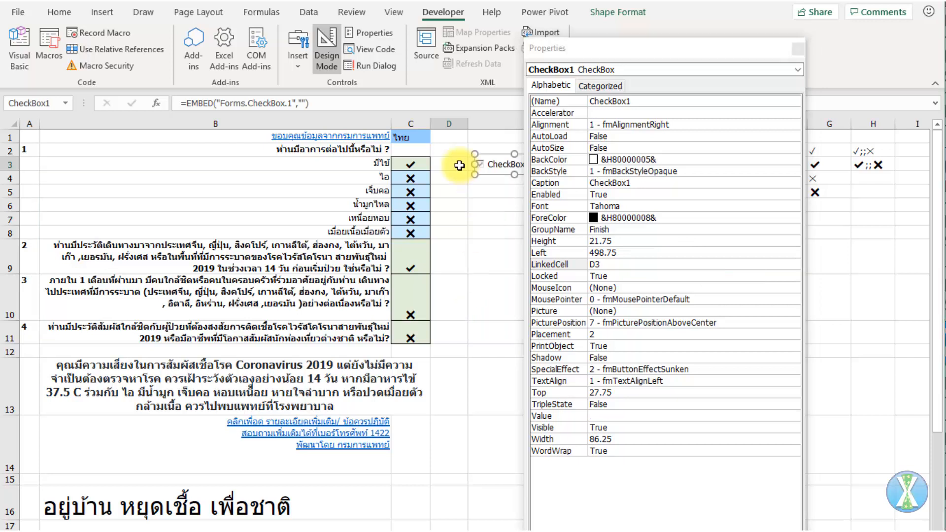
Step: Leave Design Mode, test the check box by toggling it on and off, and close its properties
click(333, 60)
click(481, 165)
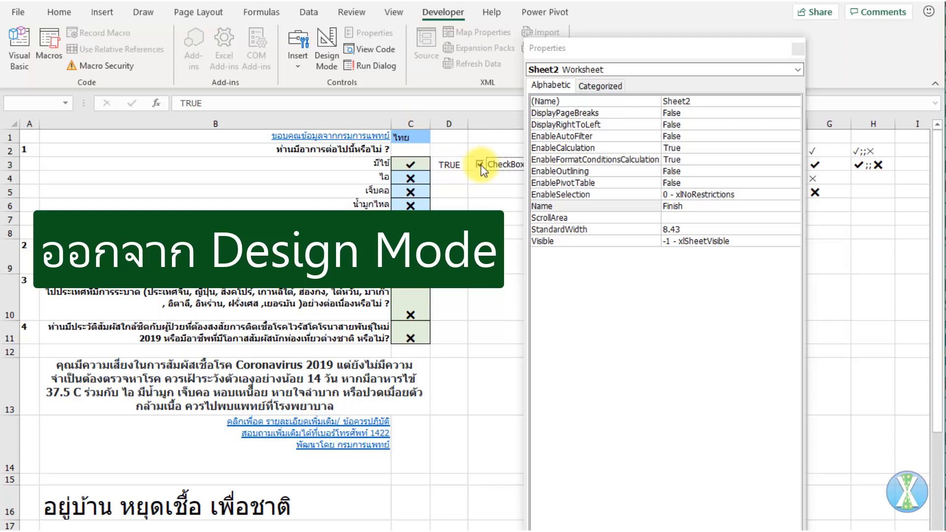
click(481, 164)
click(481, 165)
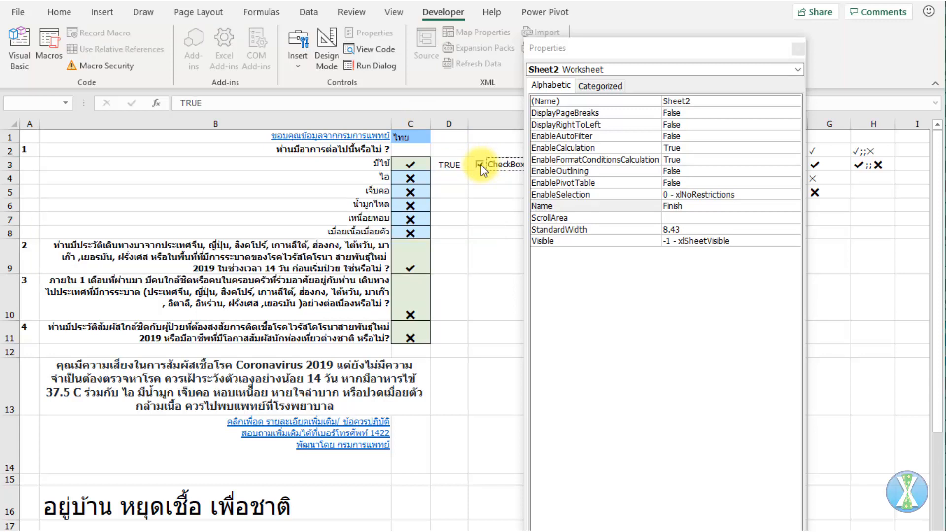
click(798, 48)
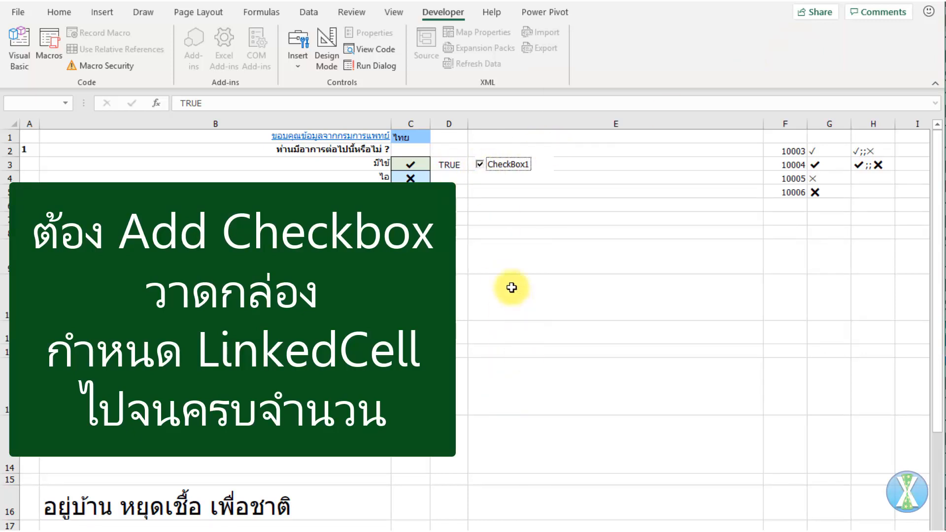
Step: Return to Design Mode and delete the ActiveX check box beside D3
click(327, 49)
click(505, 169)
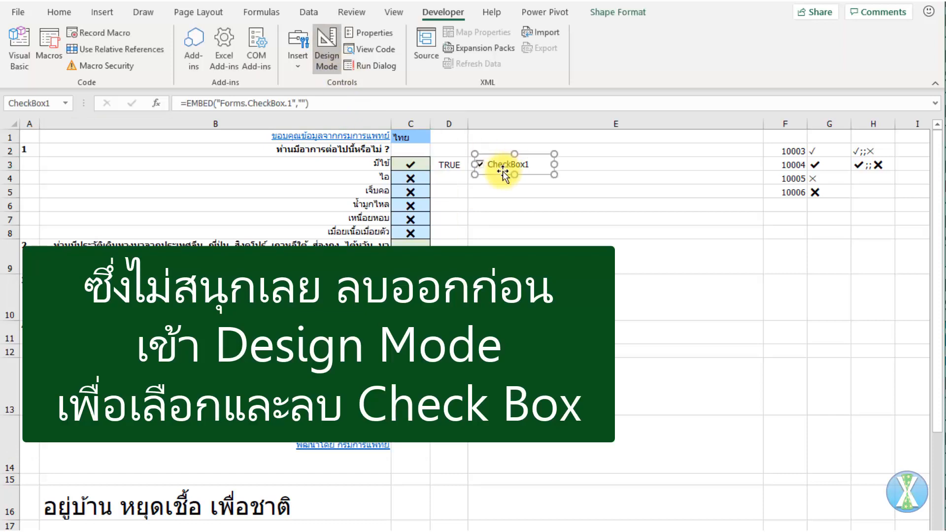
key(Delete)
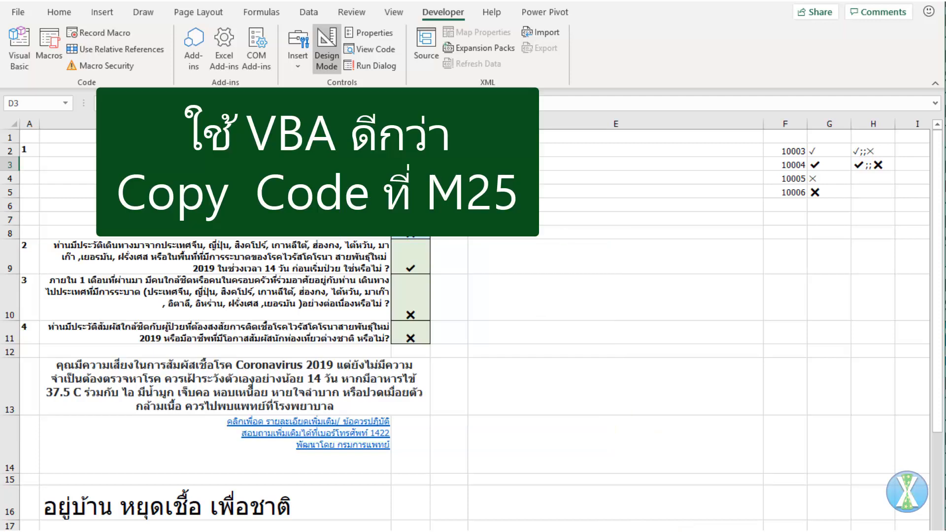
Step: Copy the whole AddCB macro code text stored in cell M25
scroll(473, 325, right, 8)
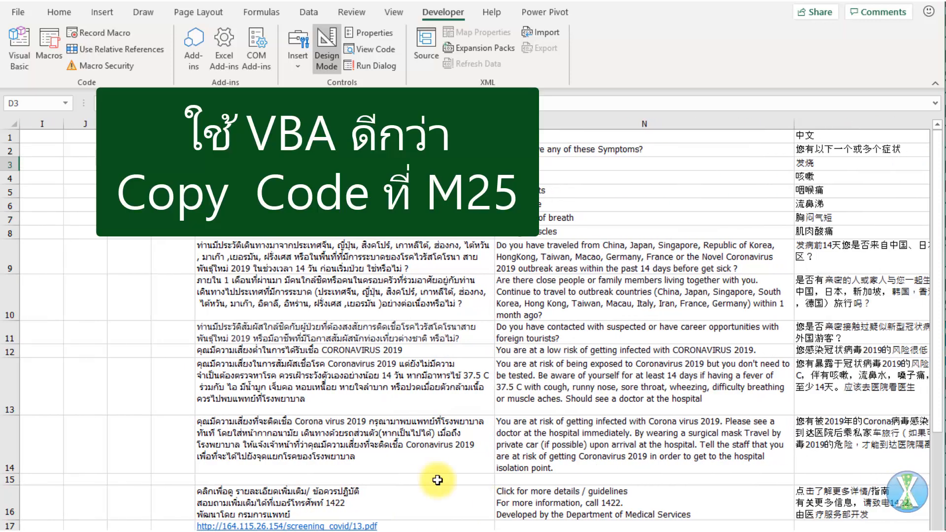
scroll(229, 450, down, 3)
scroll(231, 450, down, 3)
double_click(232, 342)
drag(232, 345, 192, 259)
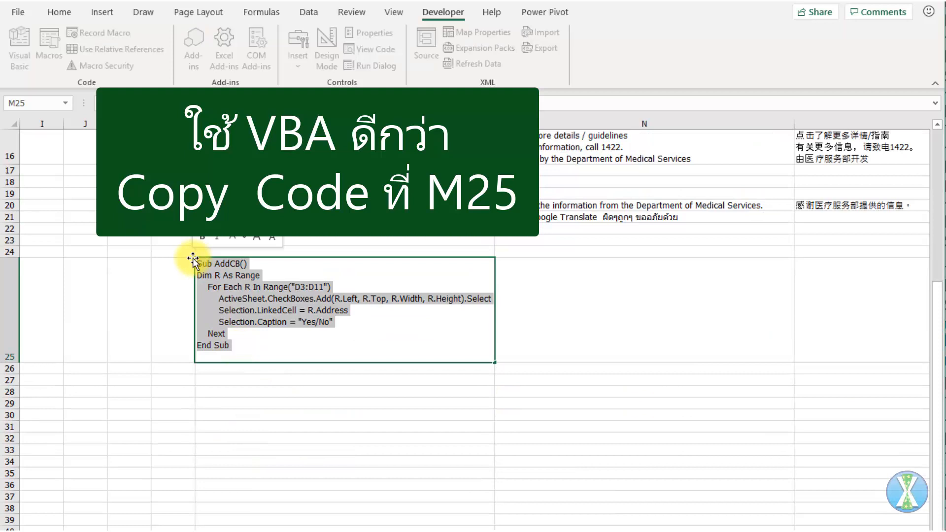
key(ctrl+c)
click(168, 291)
Step: Return to the questionnaire and select D3:D11, the range the macro fills with check boxes
key(ctrl+Left)
key(ctrl+Up)
key(Up)
key(Up)
scroll(169, 290, up, 3)
click(449, 163)
drag(452, 197, 457, 330)
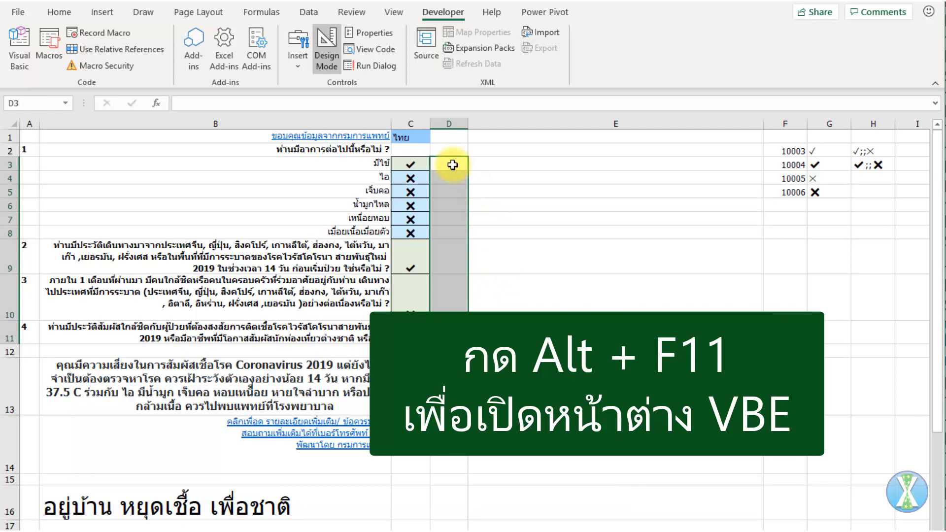
Step: Insert a new module in the Visual Basic editor and paste the AddCB macro into it
key(alt+F11)
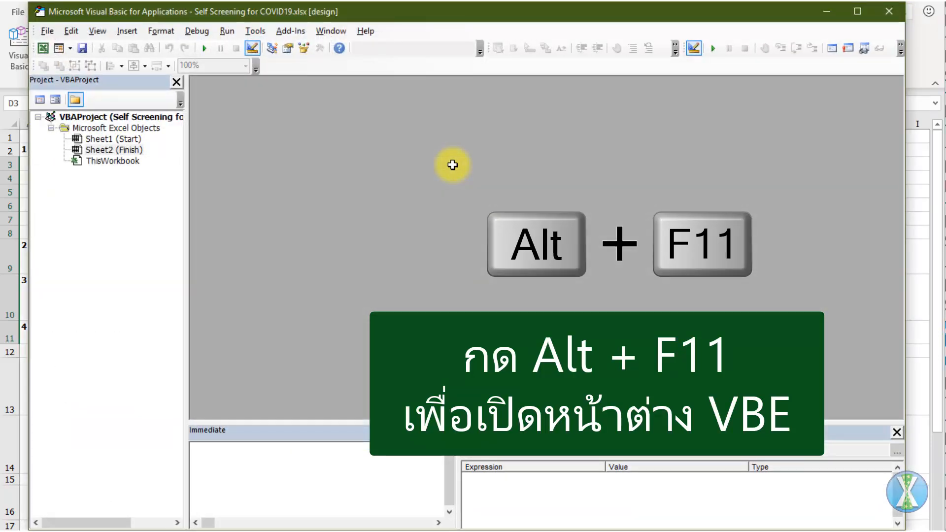
click(132, 30)
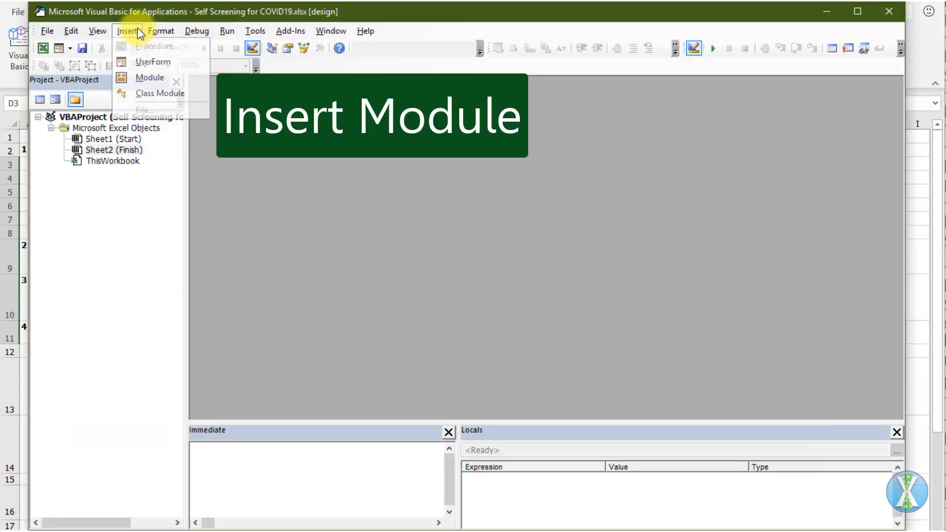
click(146, 73)
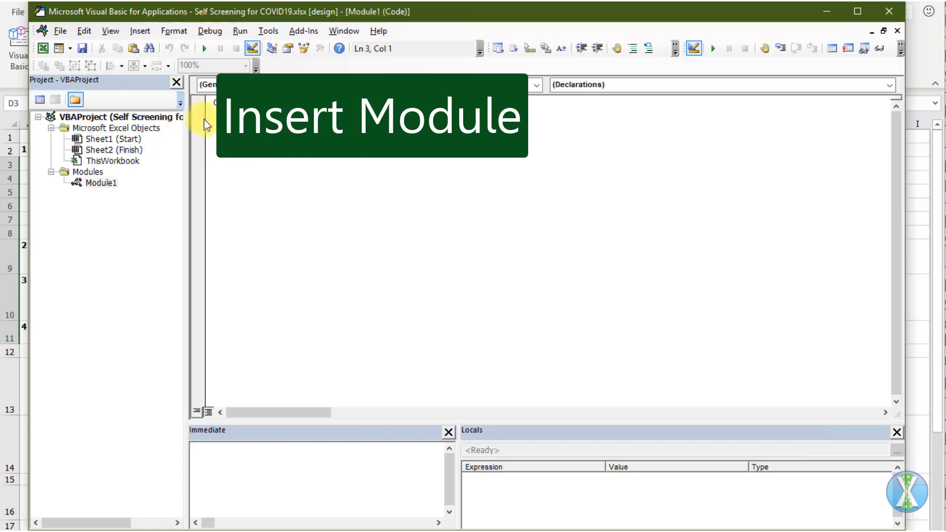
key(ctrl+v)
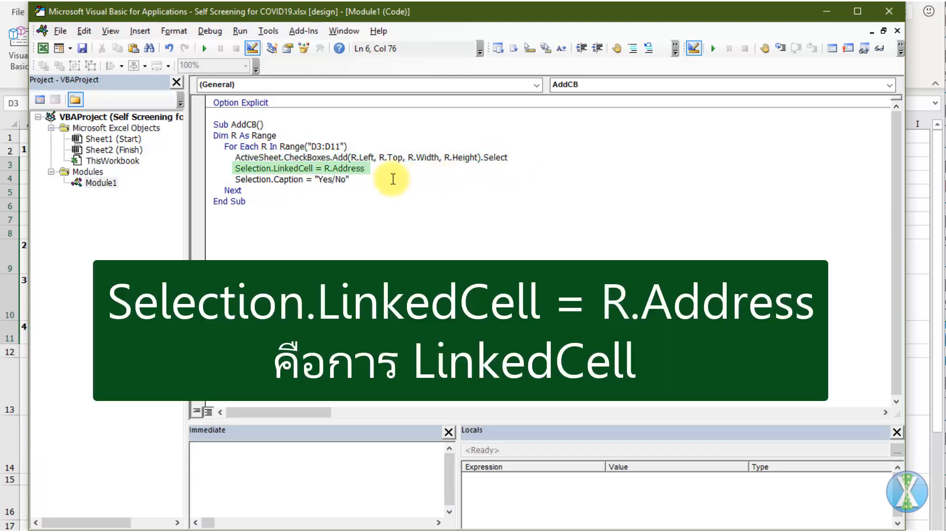
Step: Run the AddCB macro to add linked check boxes captioned Yes/No in D3:D11
click(385, 168)
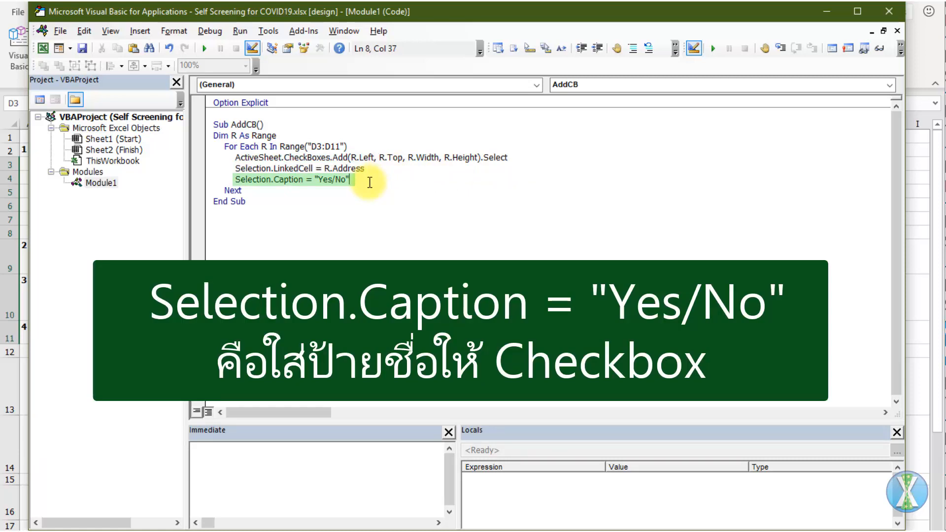
click(293, 146)
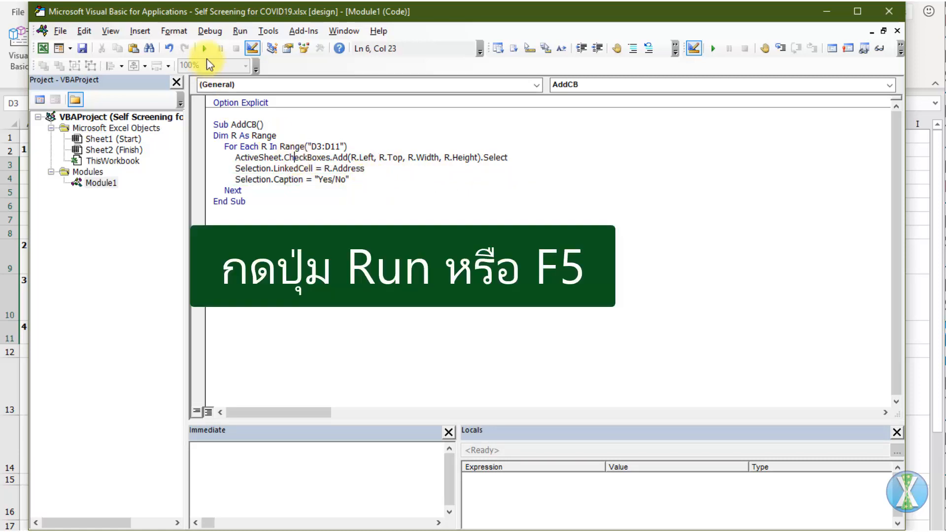
click(206, 52)
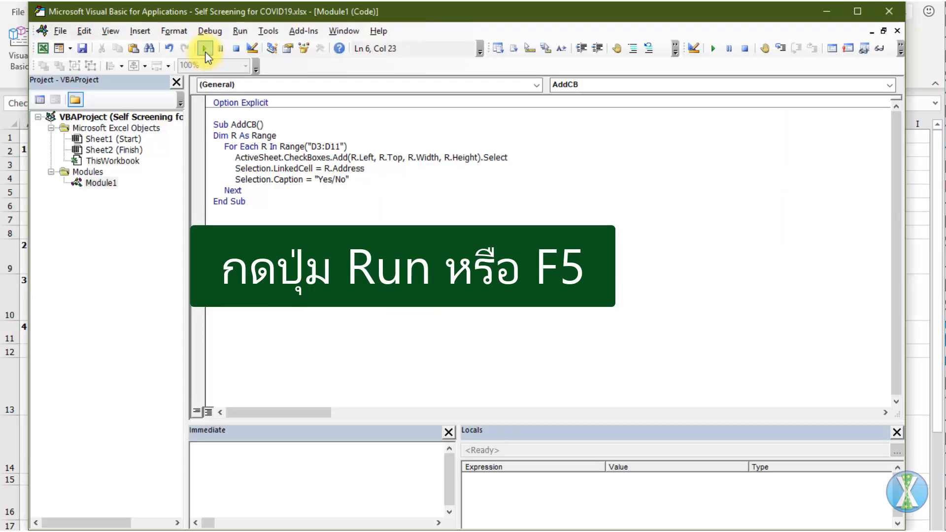
Step: Delete the macro code, remove Module1 without exporting it, and close the Visual Basic editor
drag(249, 202, 193, 124)
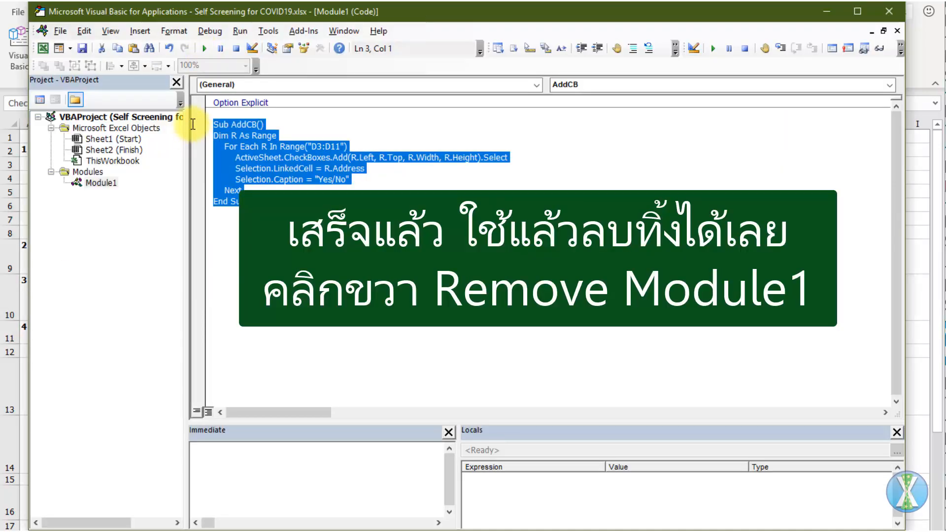
key(Delete)
right_click(109, 185)
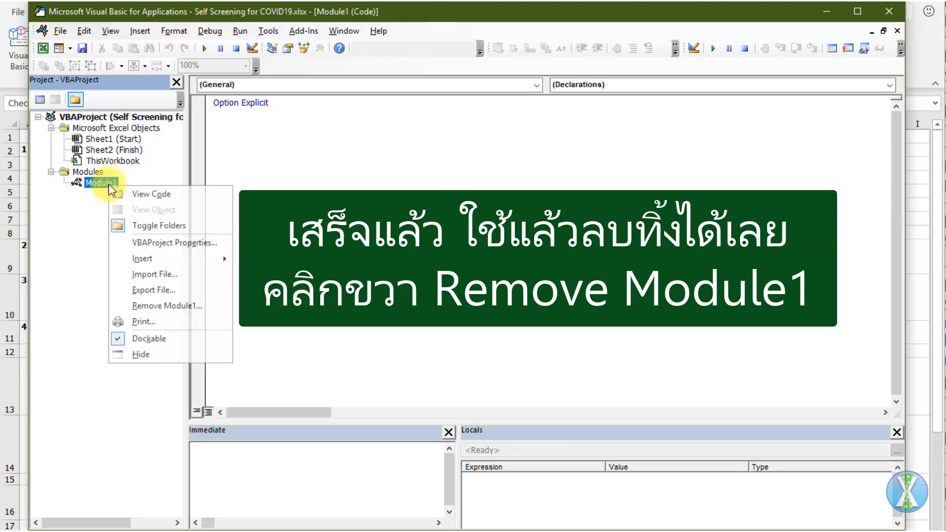
click(178, 306)
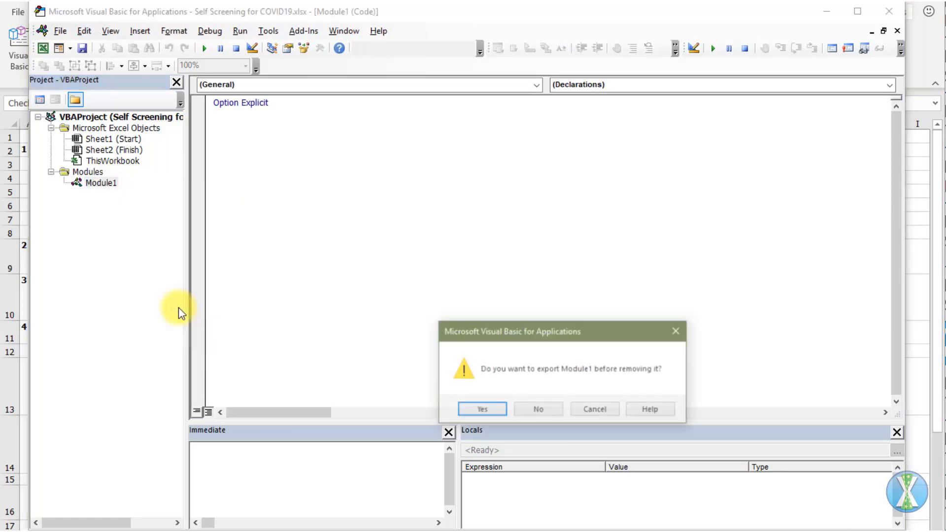
click(534, 411)
click(889, 11)
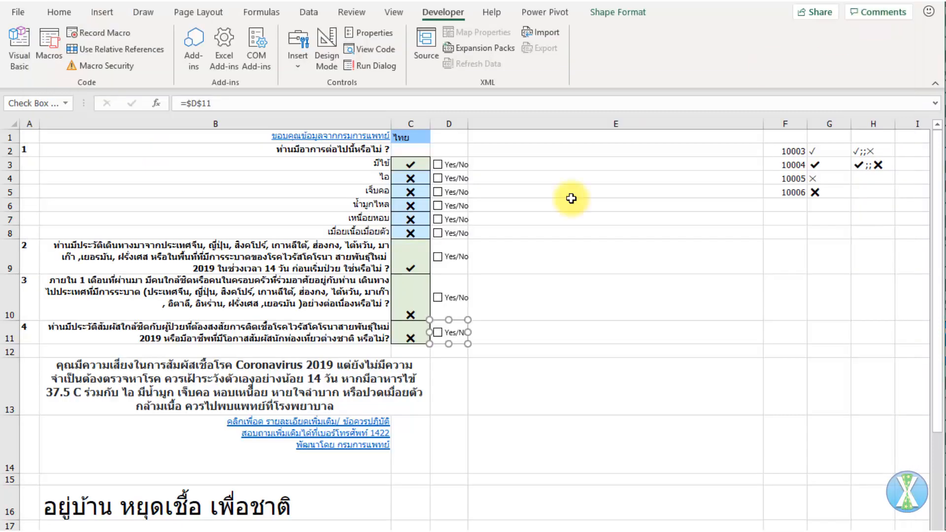
Step: Deselect the check box object and tick the Yes/No check boxes in D3 and D5 to check their linked cell values
click(528, 380)
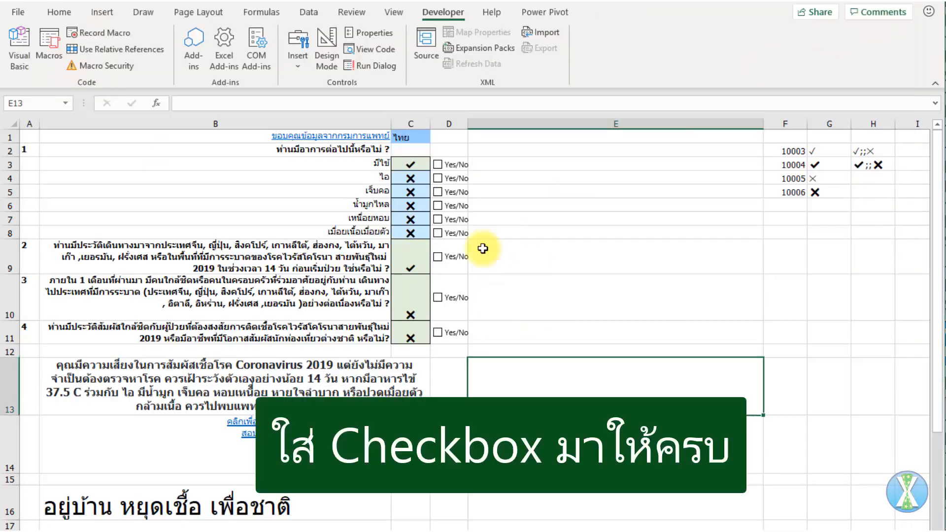
click(460, 152)
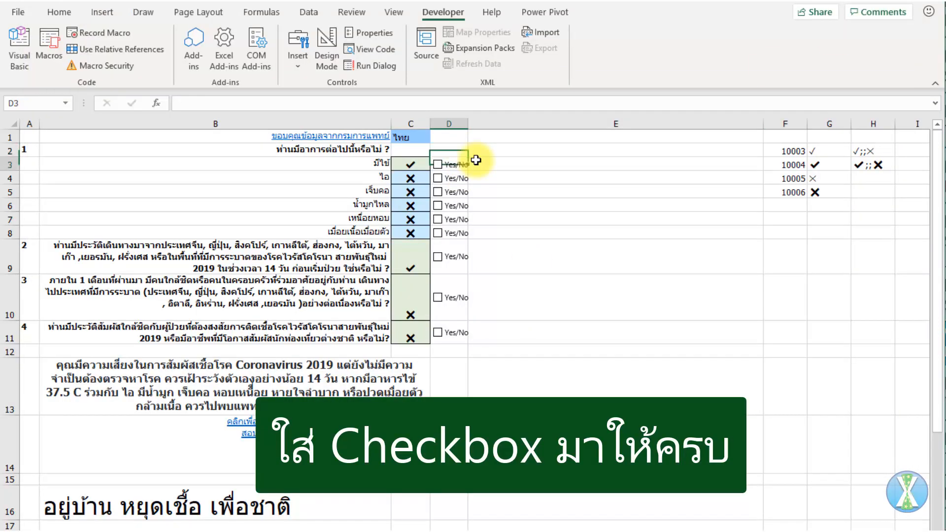
click(468, 165)
click(438, 164)
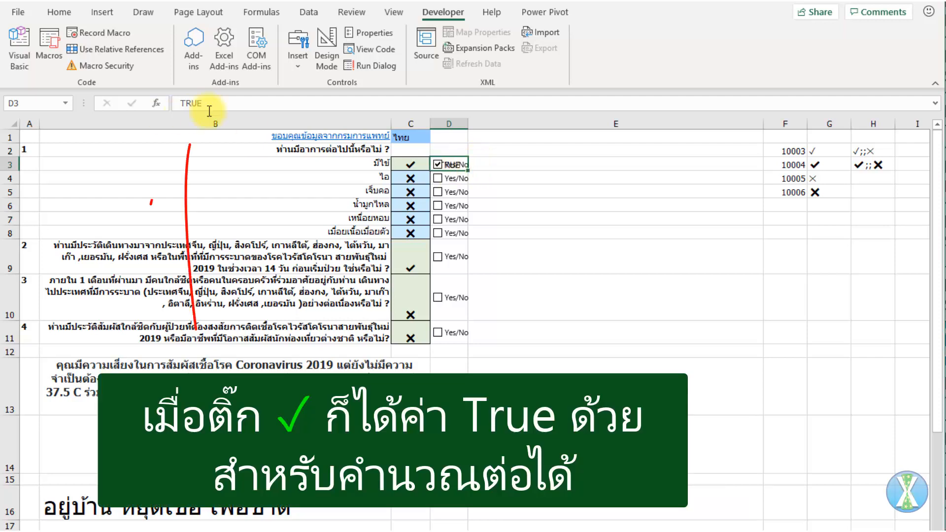
key(Down)
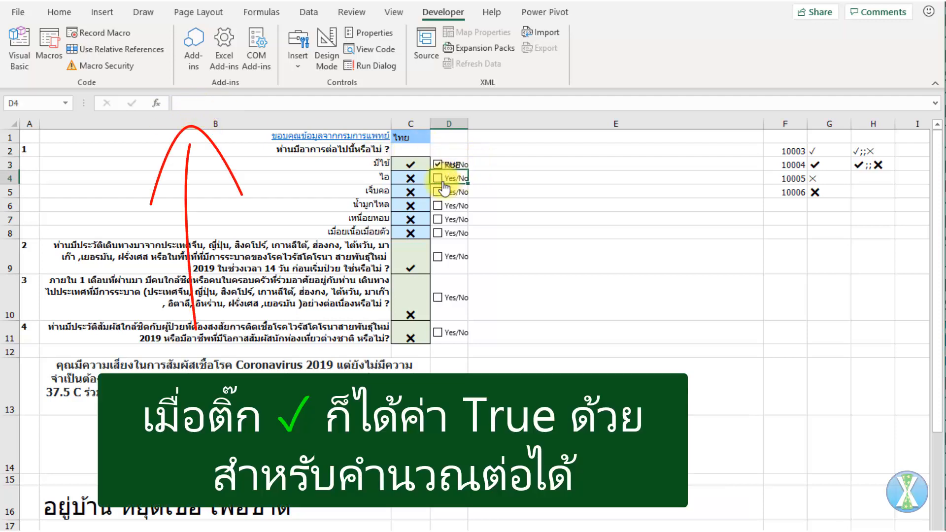
key(Down)
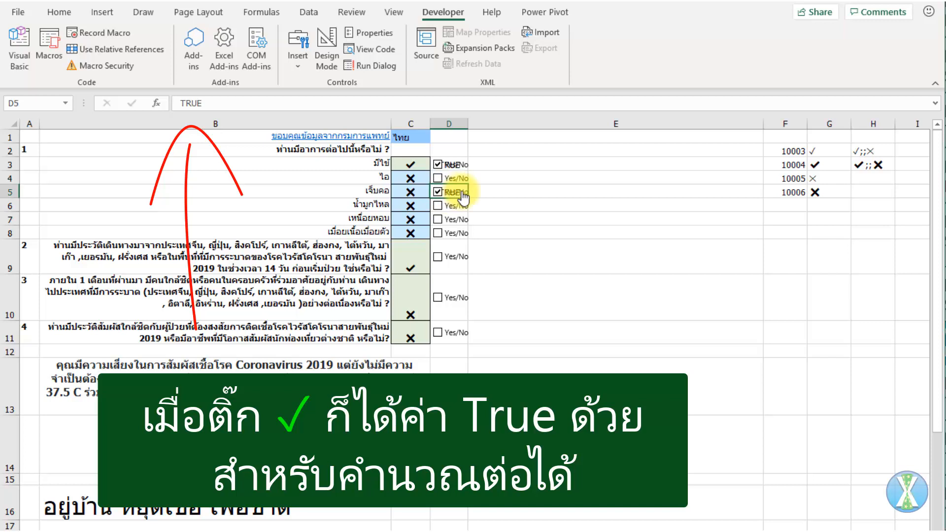
Step: Set the font color of D2:D12 to white so the linked values are hidden behind the check boxes
drag(449, 149, 458, 352)
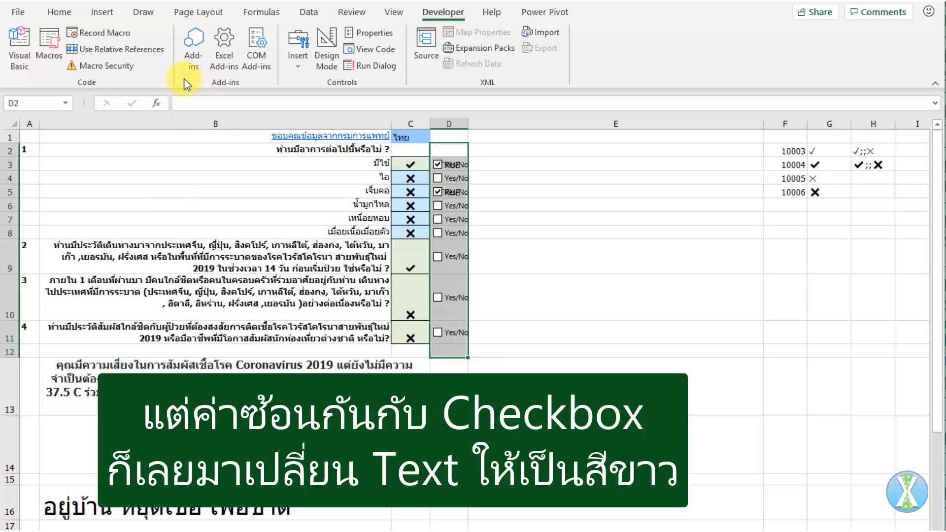
click(60, 12)
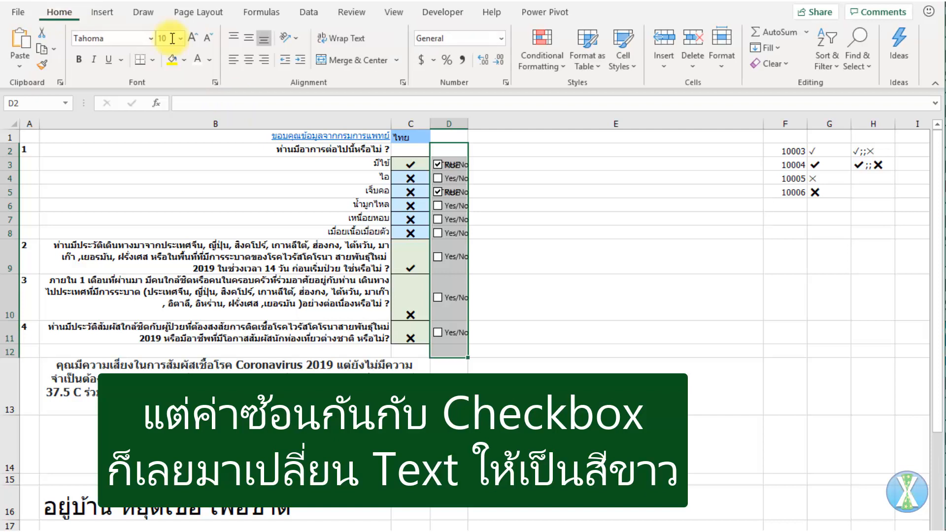
click(197, 60)
Step: Test the result formula in D13 by toggling the Yes/No check boxes, including D9, D5 and D6, and leave all of them cleared
click(451, 385)
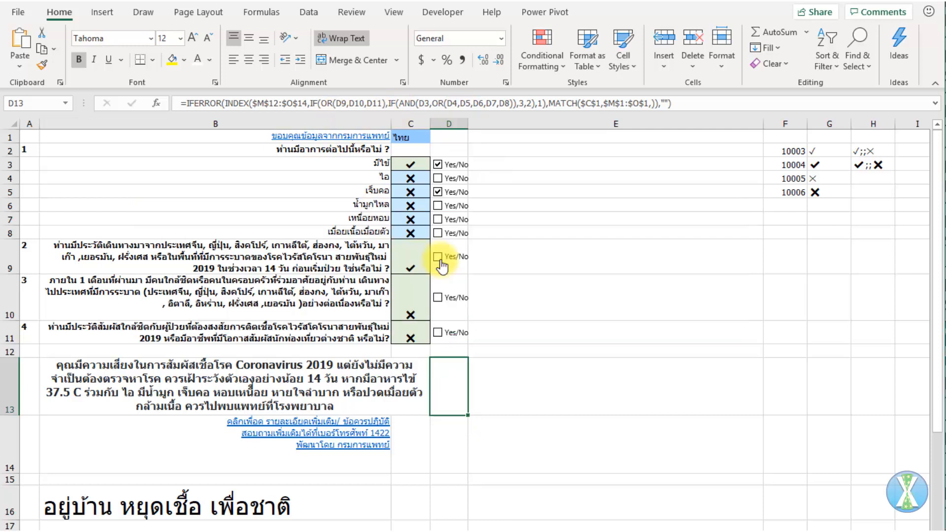
click(438, 256)
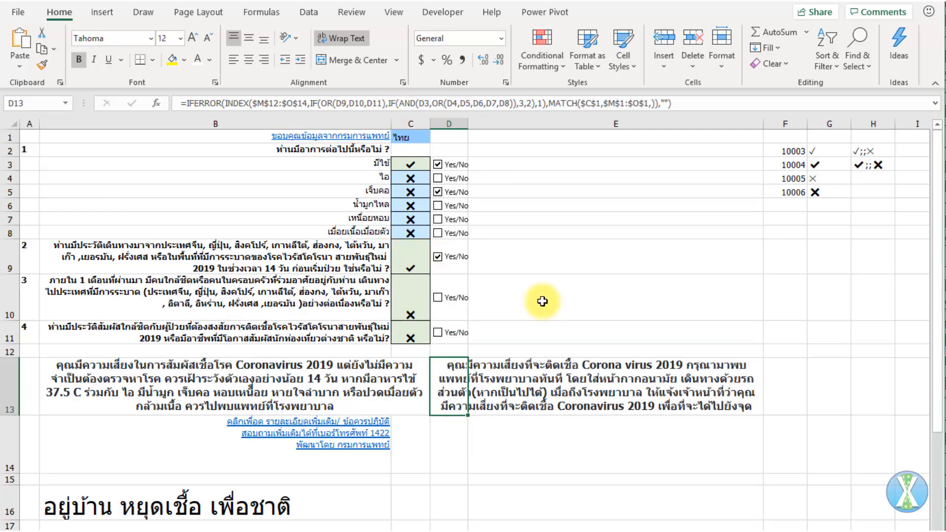
click(438, 257)
click(437, 192)
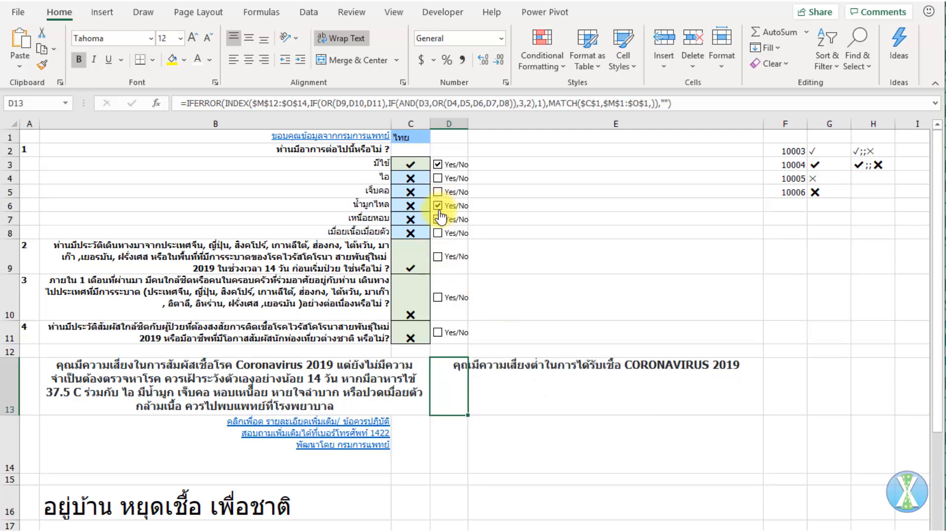
click(438, 207)
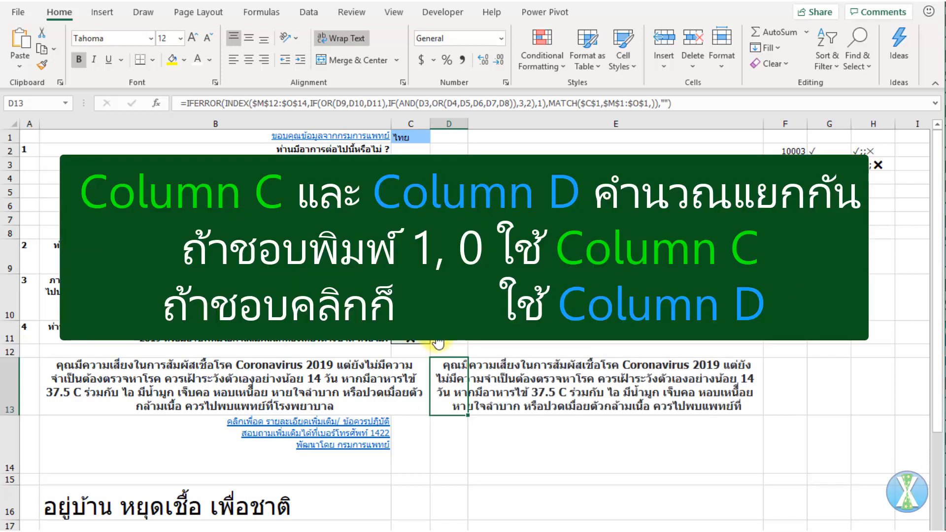
click(437, 341)
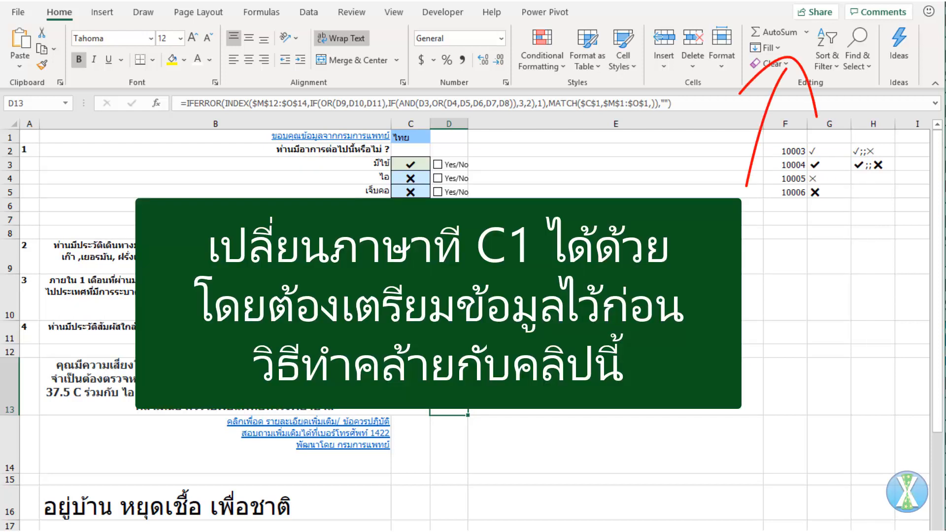
Step: View the language choices in the list of cell C1, keeping ไทย selected
click(419, 139)
click(435, 137)
click(435, 138)
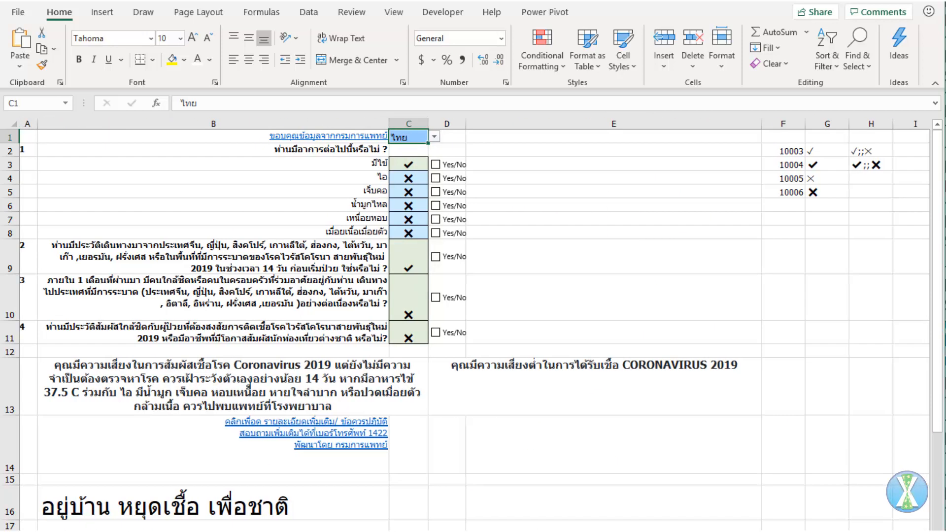
Step: Examine the INDEX and MATCH arguments of the formula in B3 that retrieves the question text, and leave it unedited
click(298, 159)
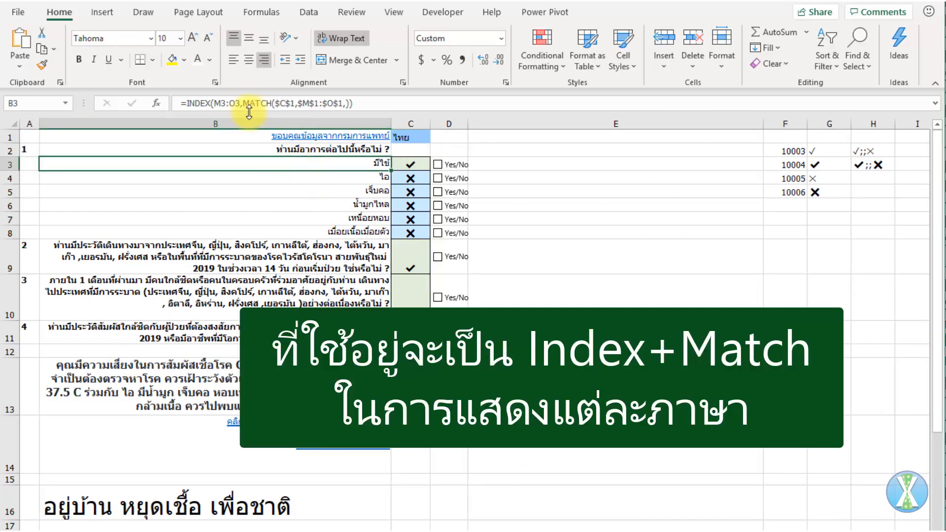
click(249, 103)
click(286, 103)
double_click(285, 103)
click(353, 126)
click(408, 126)
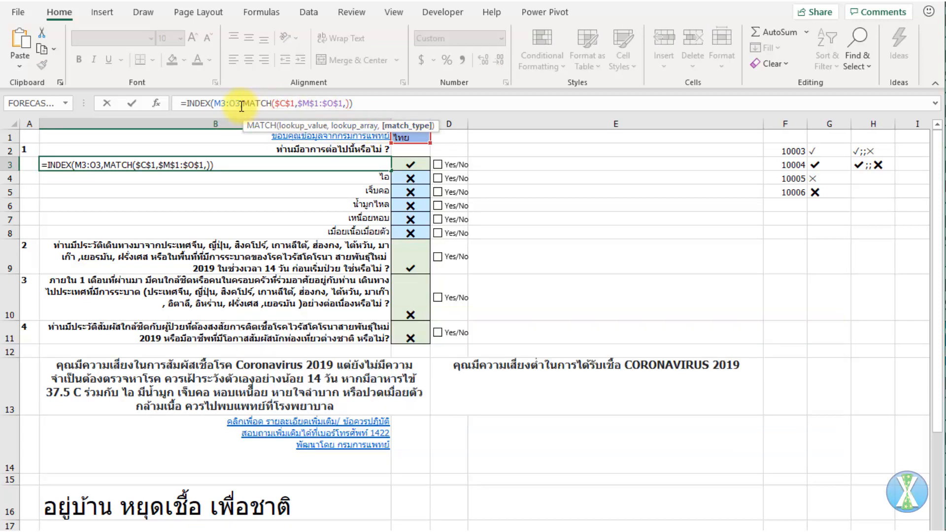
click(242, 104)
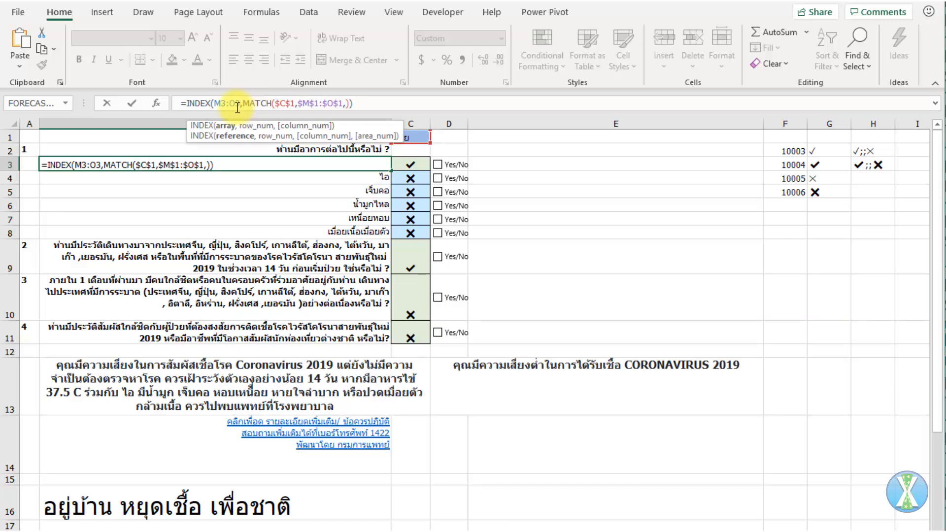
key(Escape)
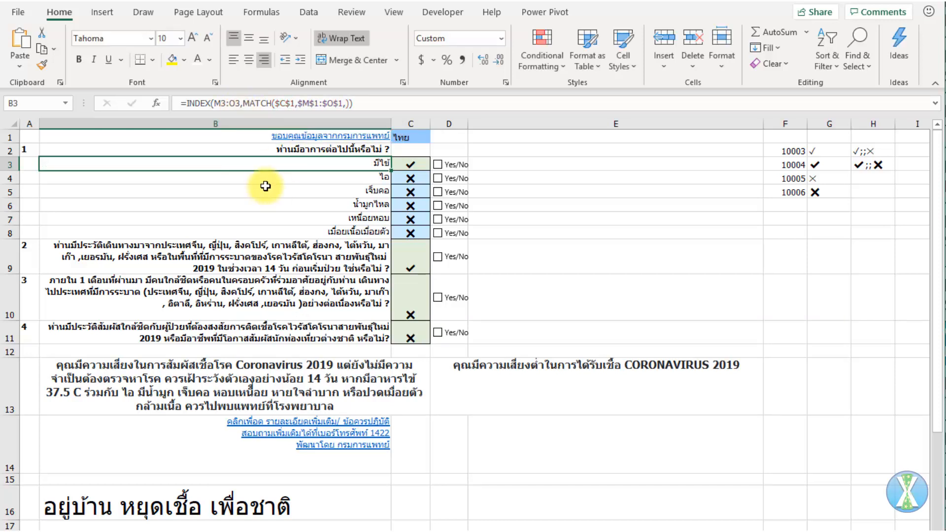
Step: Test the questionnaire's language selection in C1 with English and 中文, and set it back to ไทย
click(412, 137)
click(436, 137)
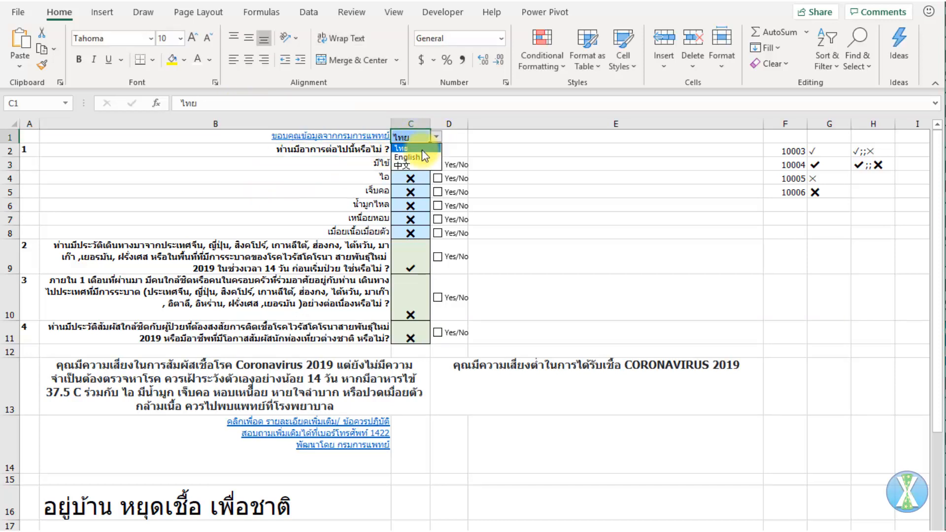
click(420, 156)
click(436, 138)
click(416, 167)
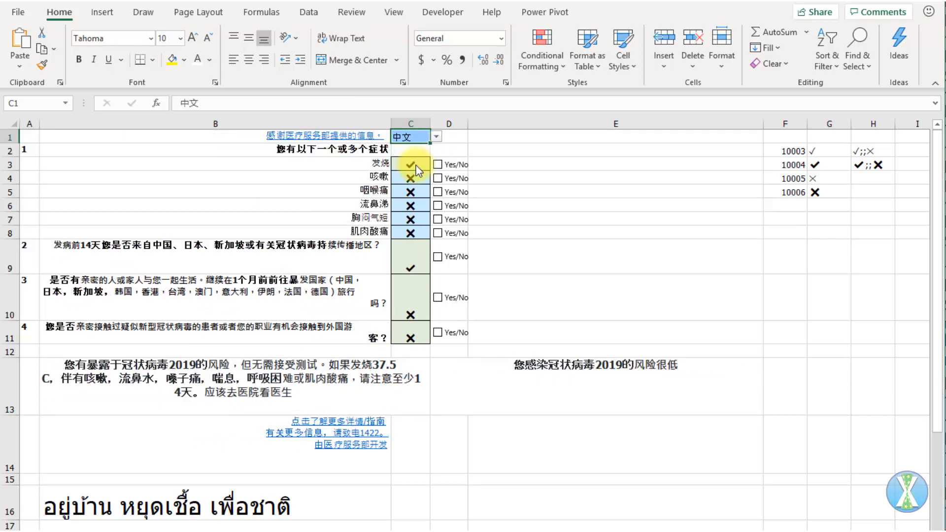
click(436, 138)
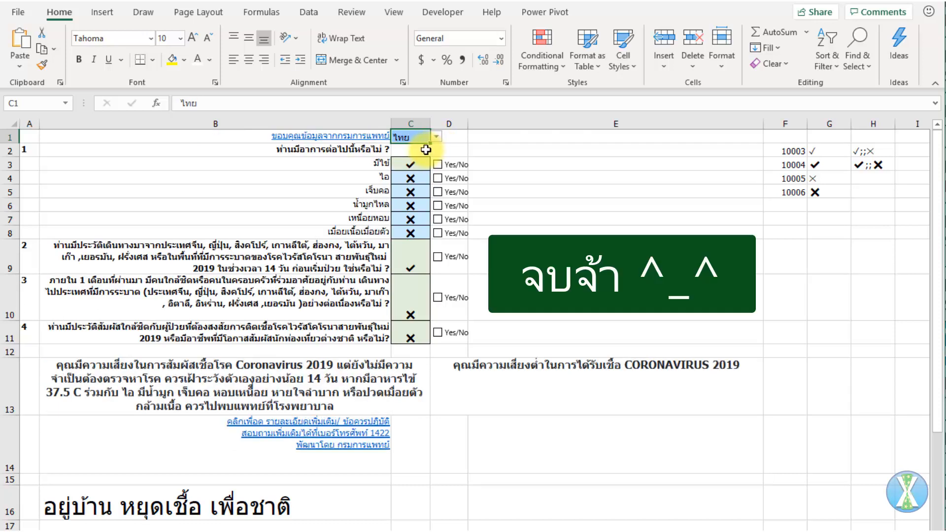